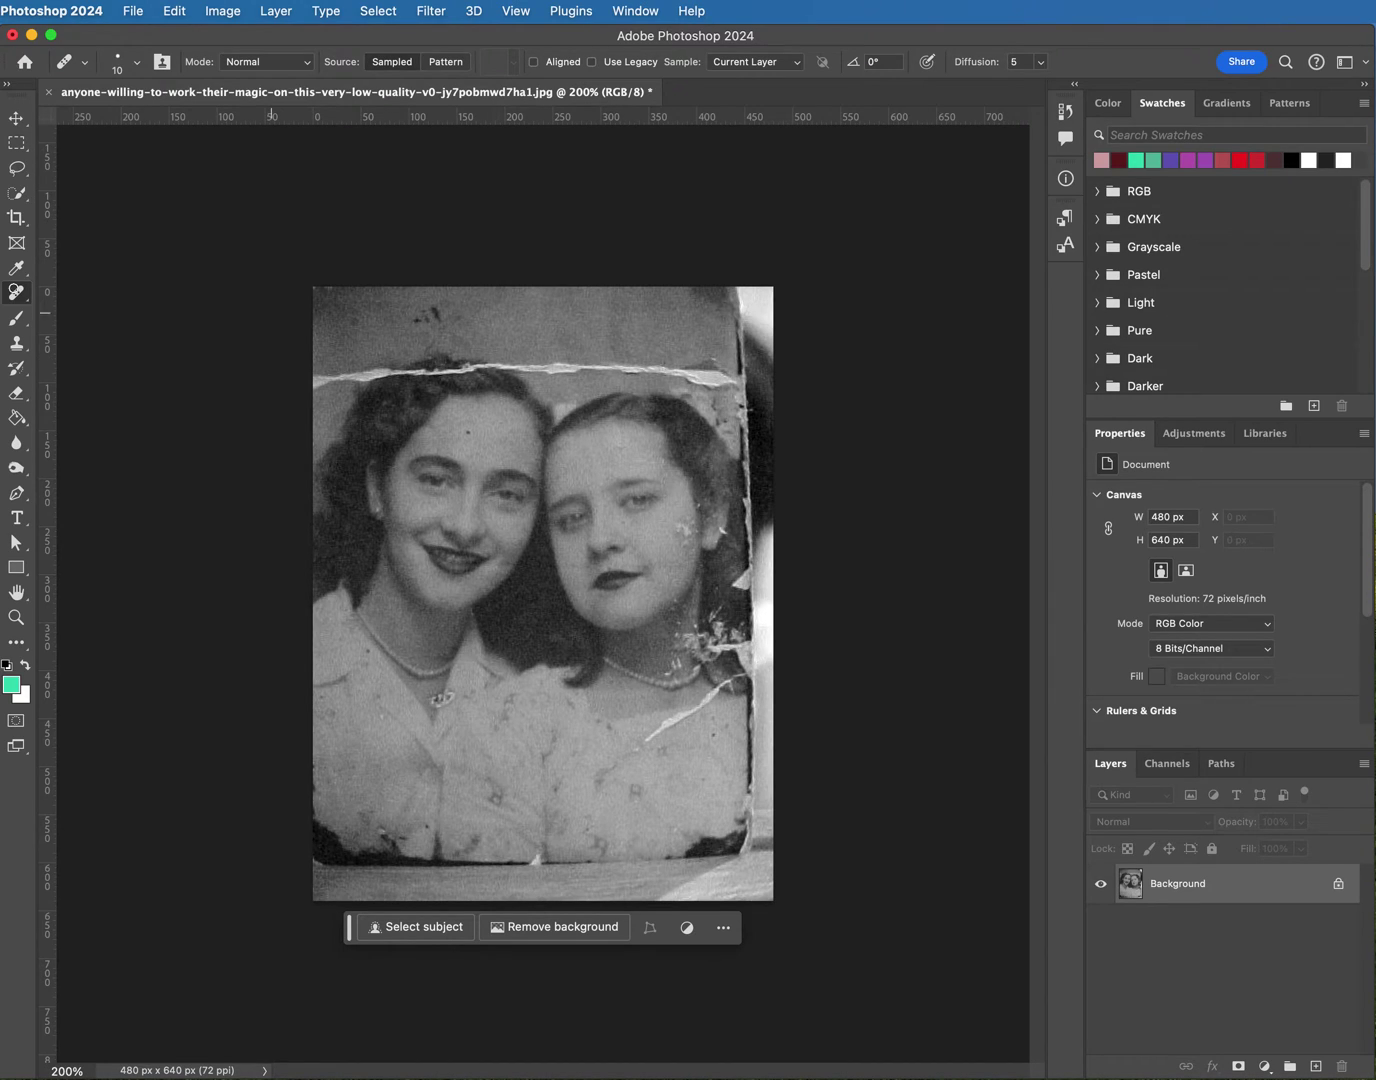
Crop the photo to about 446 by 595 px, trimming off its worn right and bottom borders
click(21, 218)
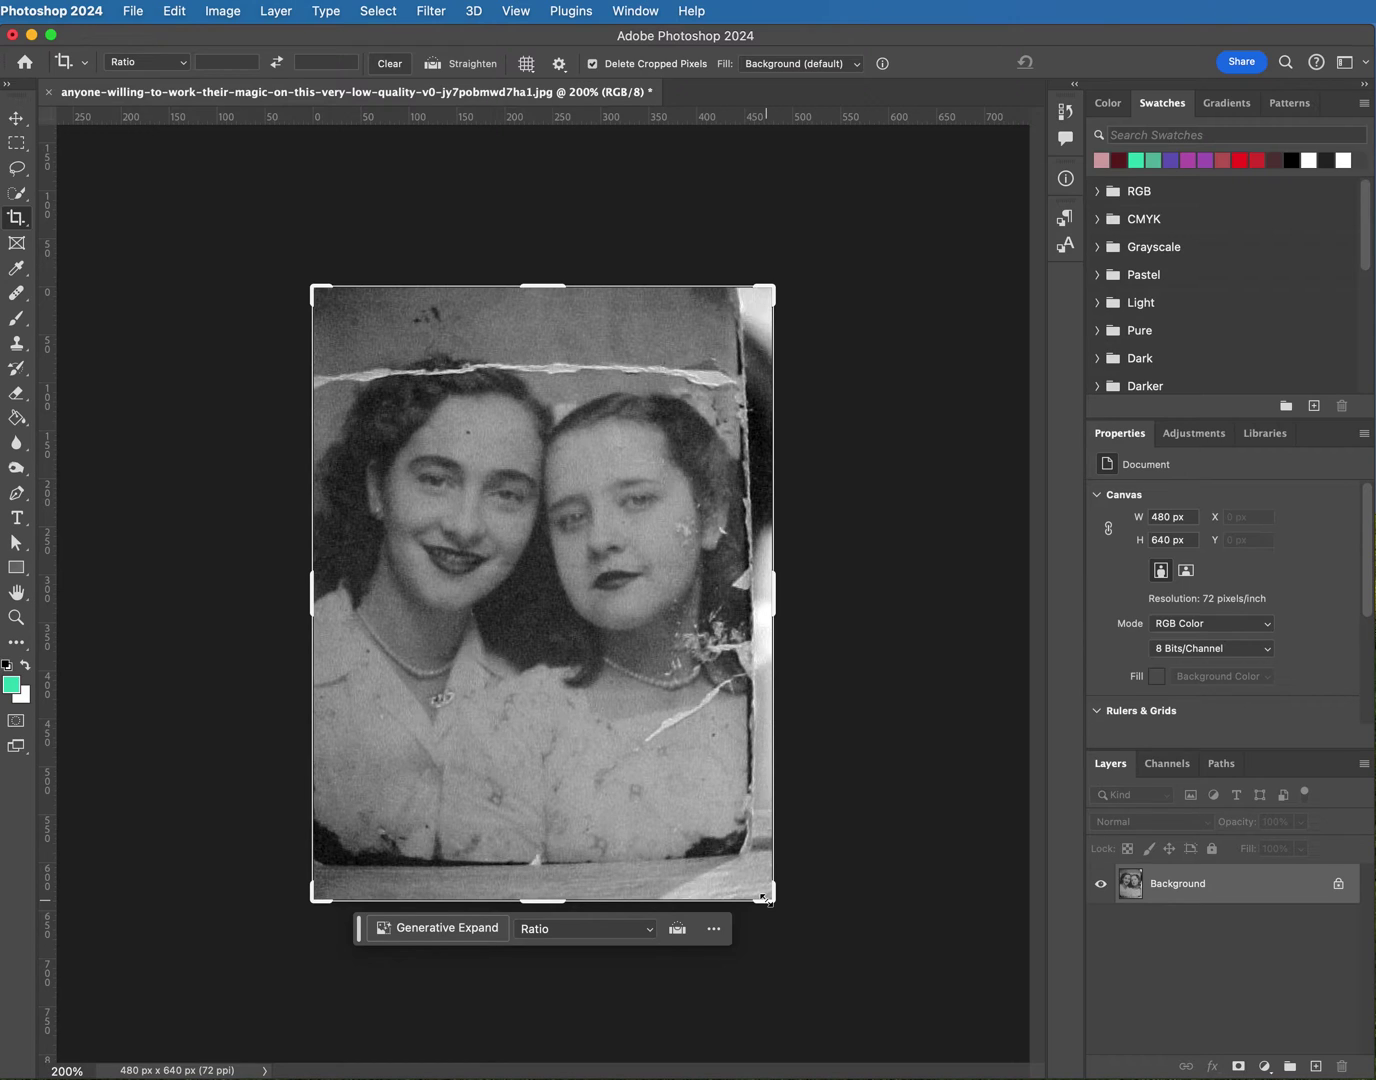
drag(766, 898, 755, 877)
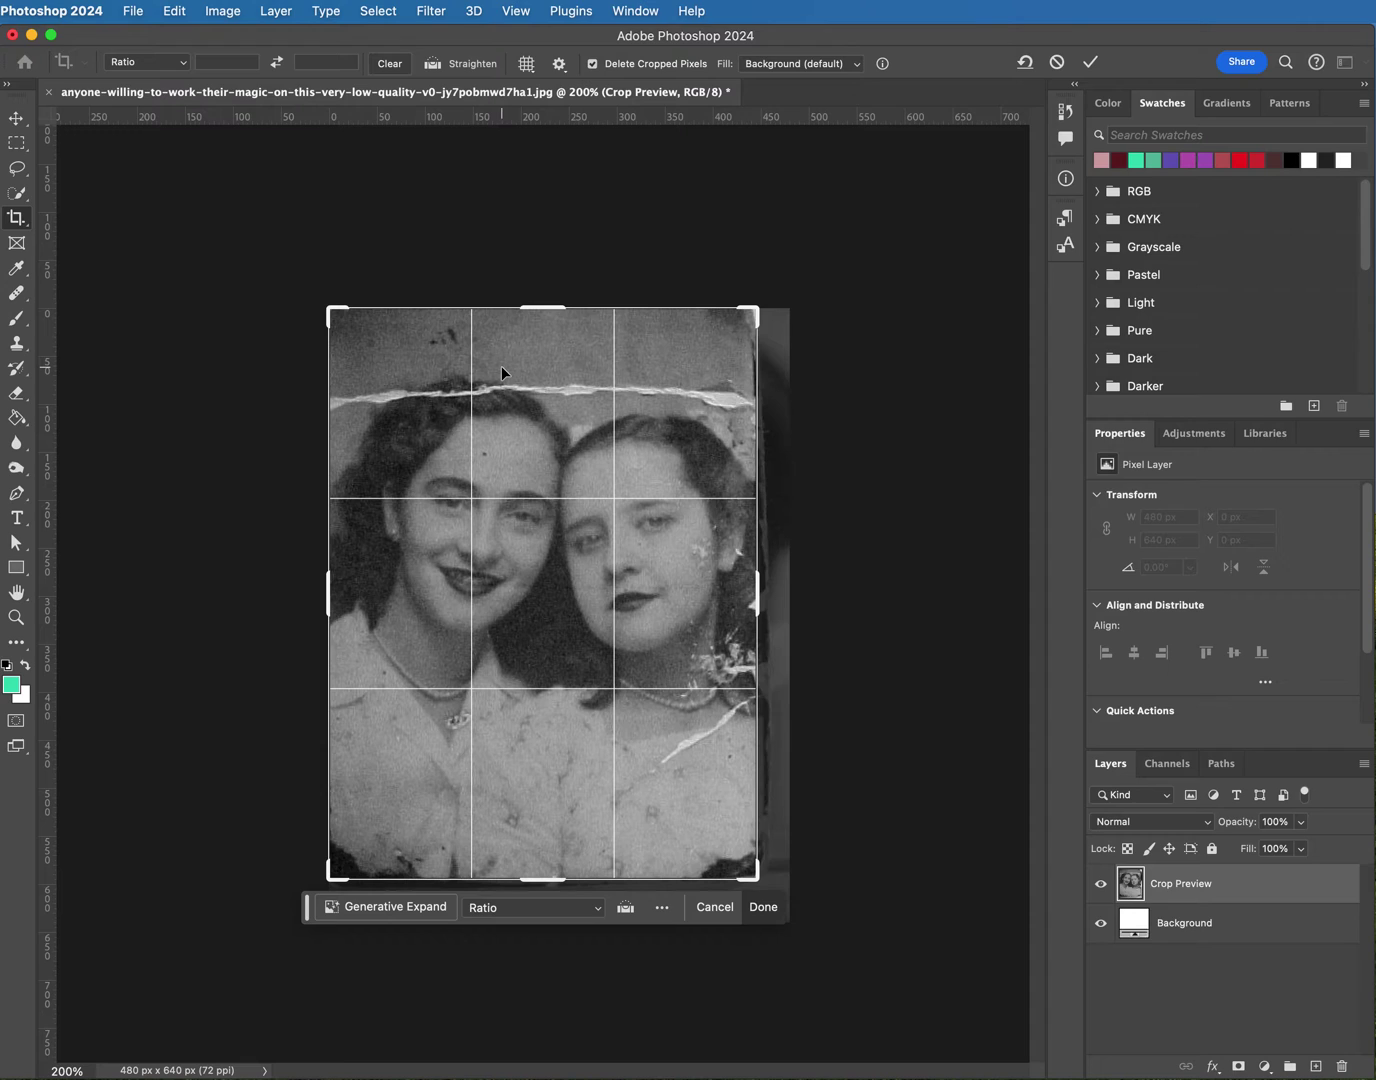
click(1091, 65)
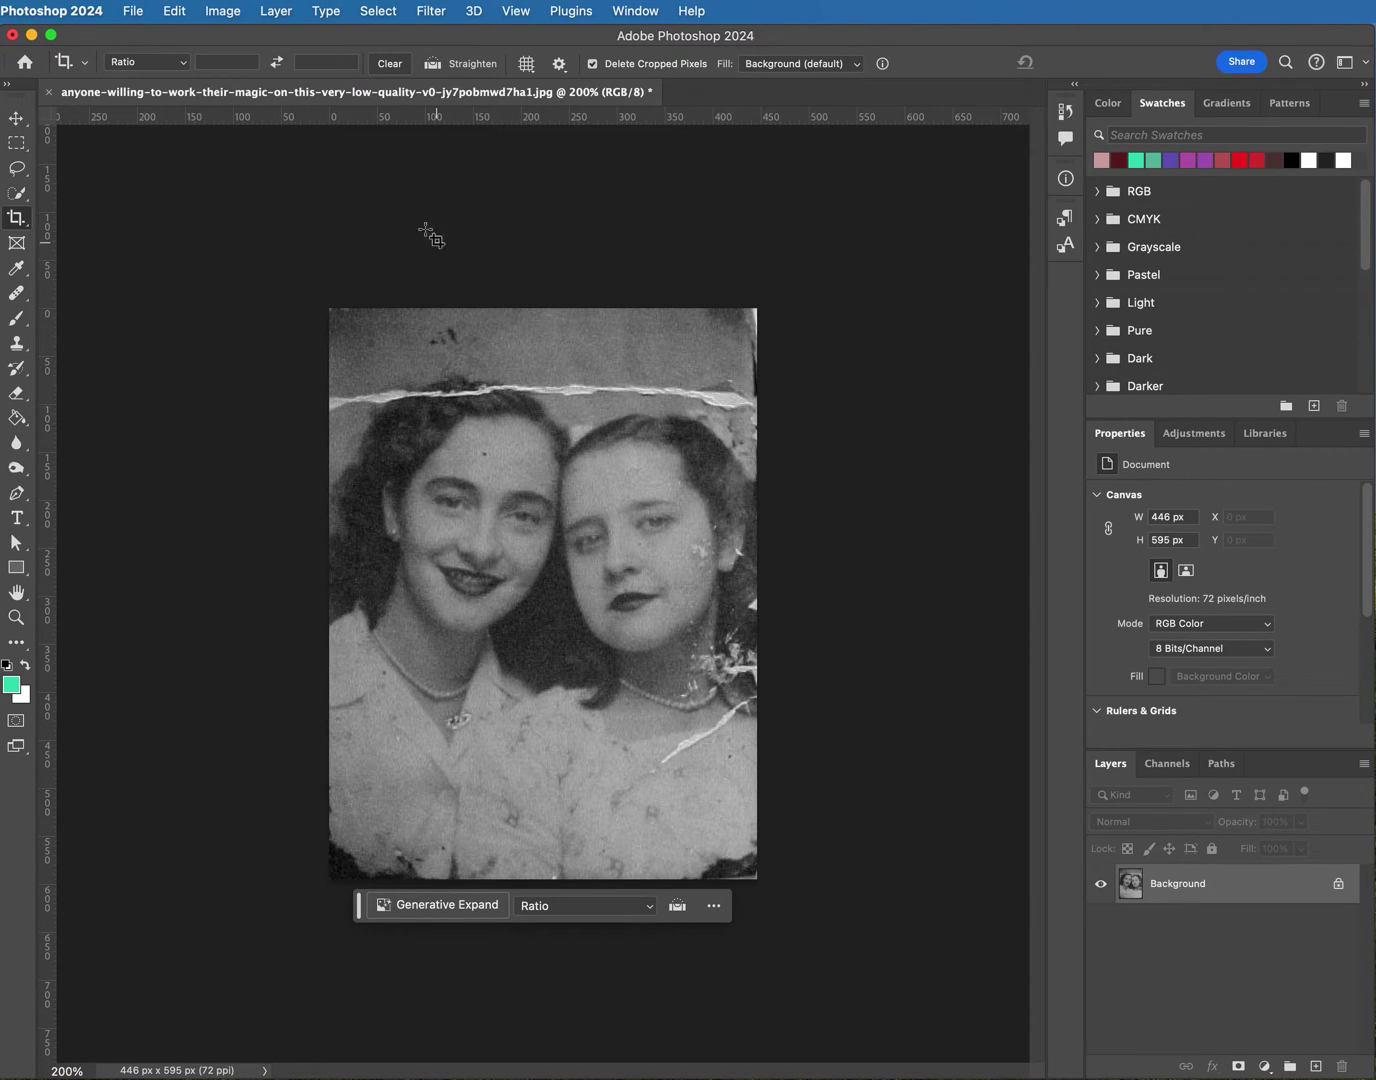
Save the cropped photo to the Desktop as retouching_demo.jpg, a progressive JPEG at quality 10 (Maximum)
click(136, 13)
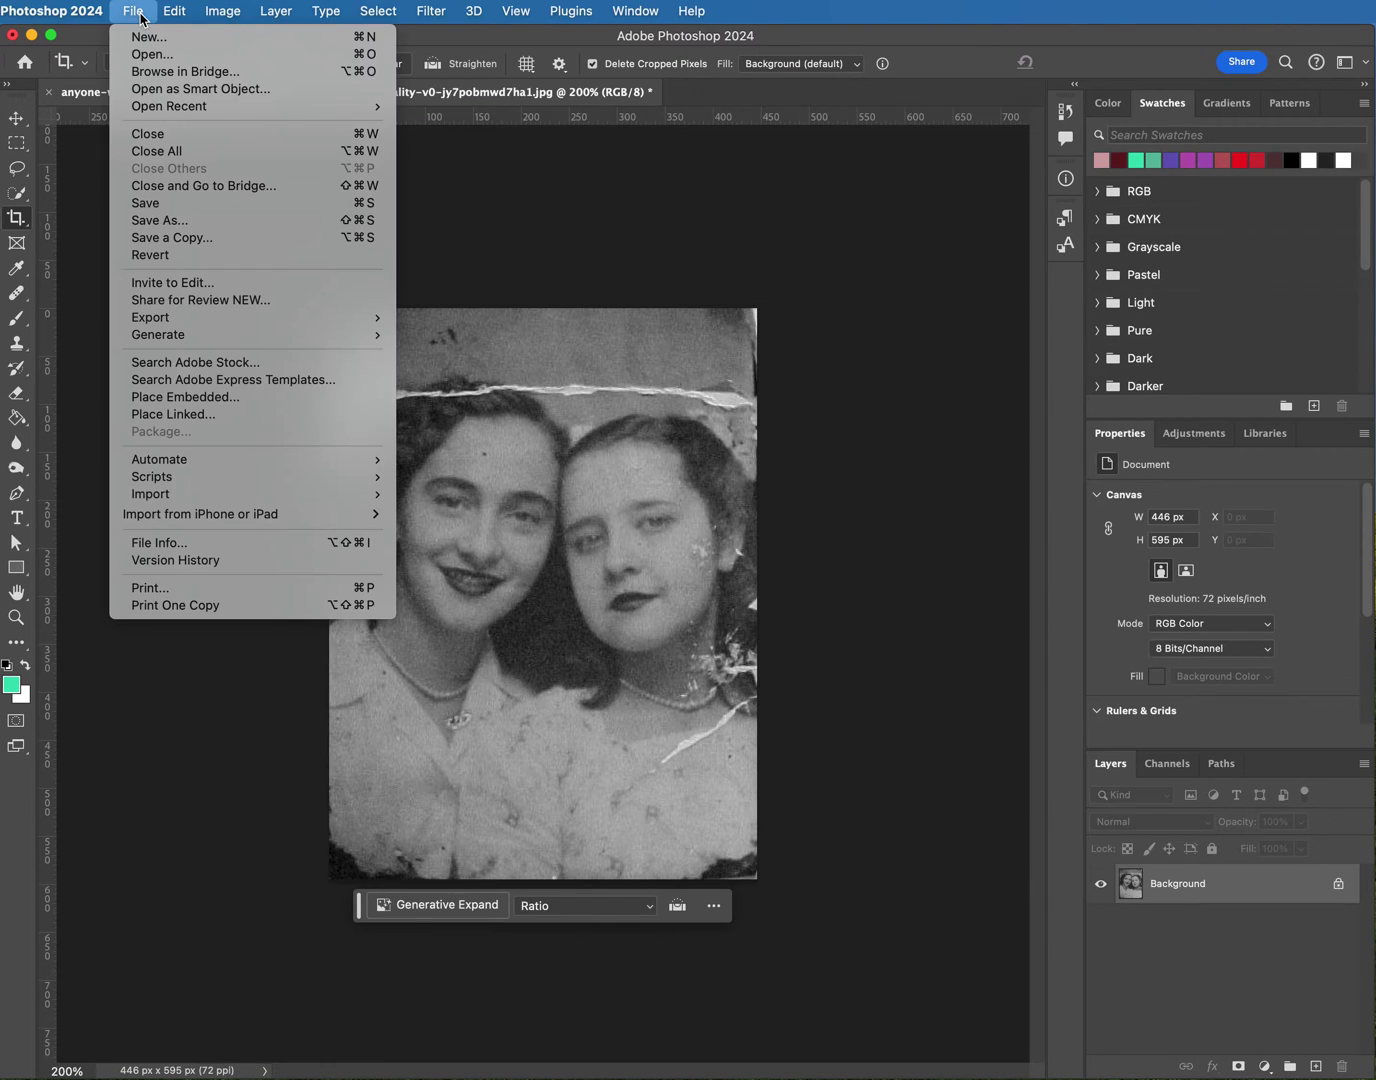
click(161, 222)
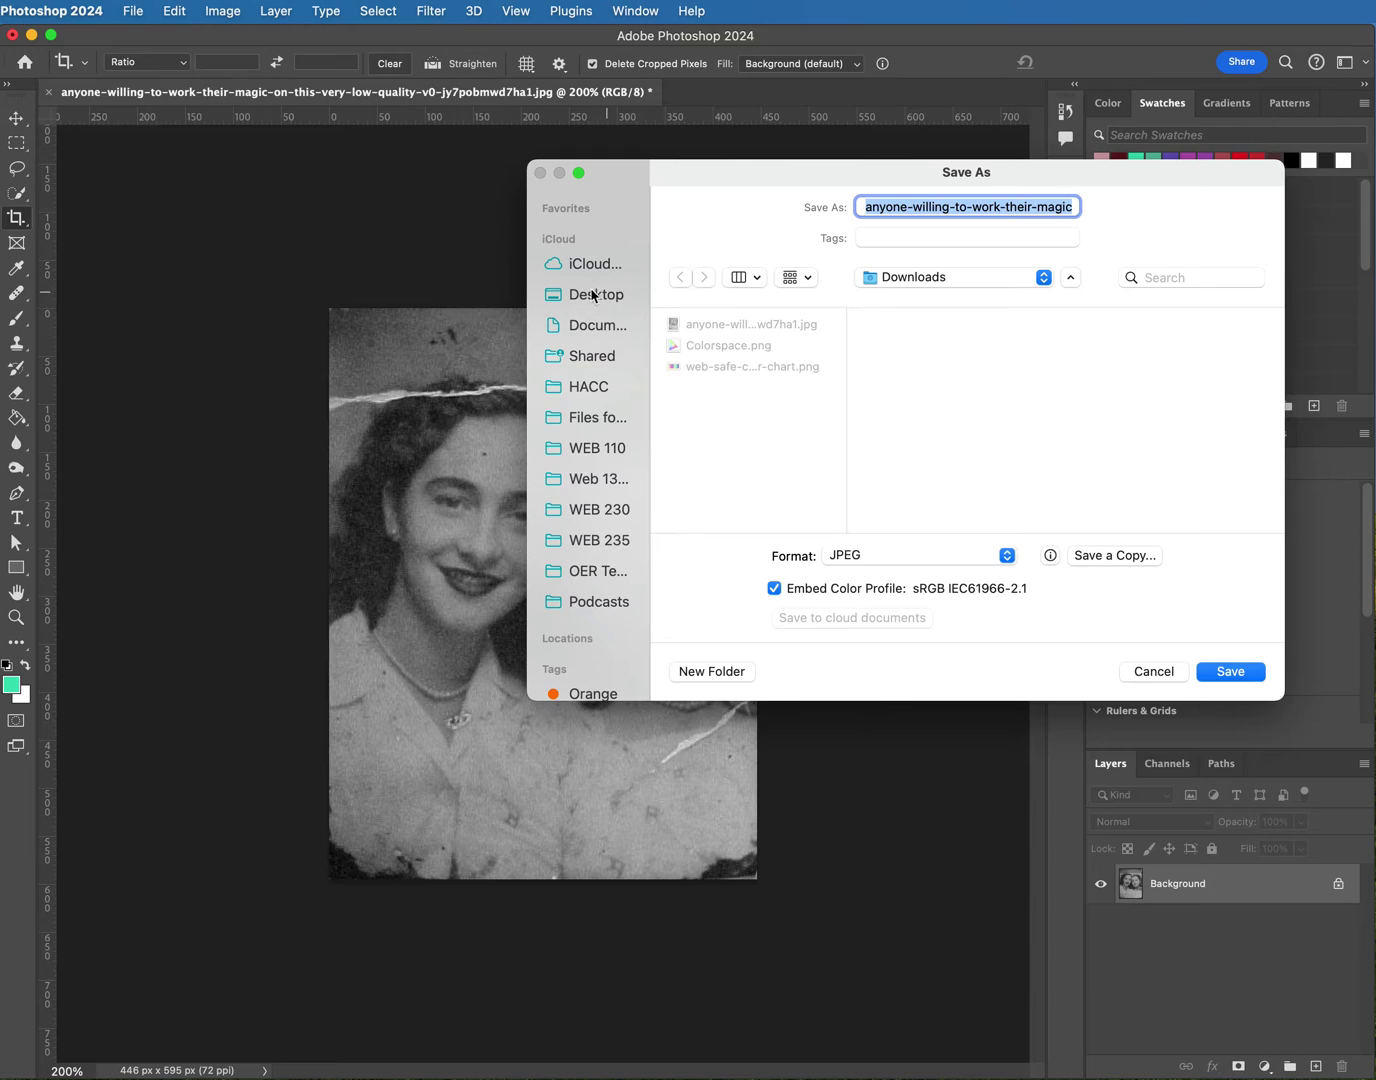
click(595, 296)
key(BackSpace)
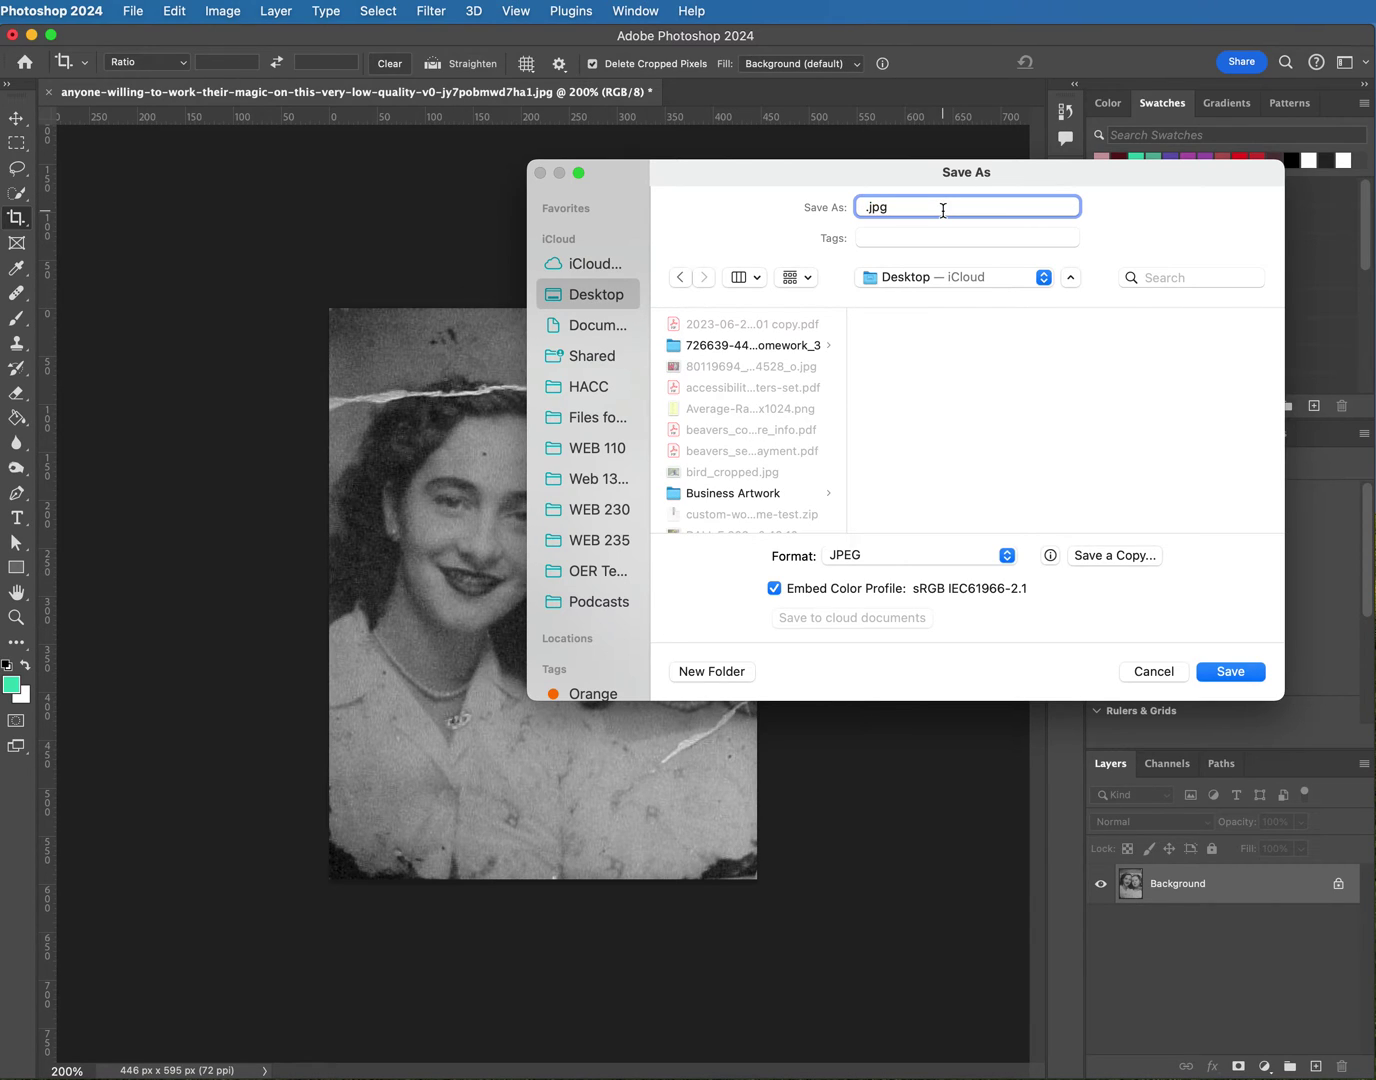
text(retouched)
key(BackSpace)
key(BackSpace)
key(BackSpace)
key(BackSpace)
text(ching_demo)
click(1238, 675)
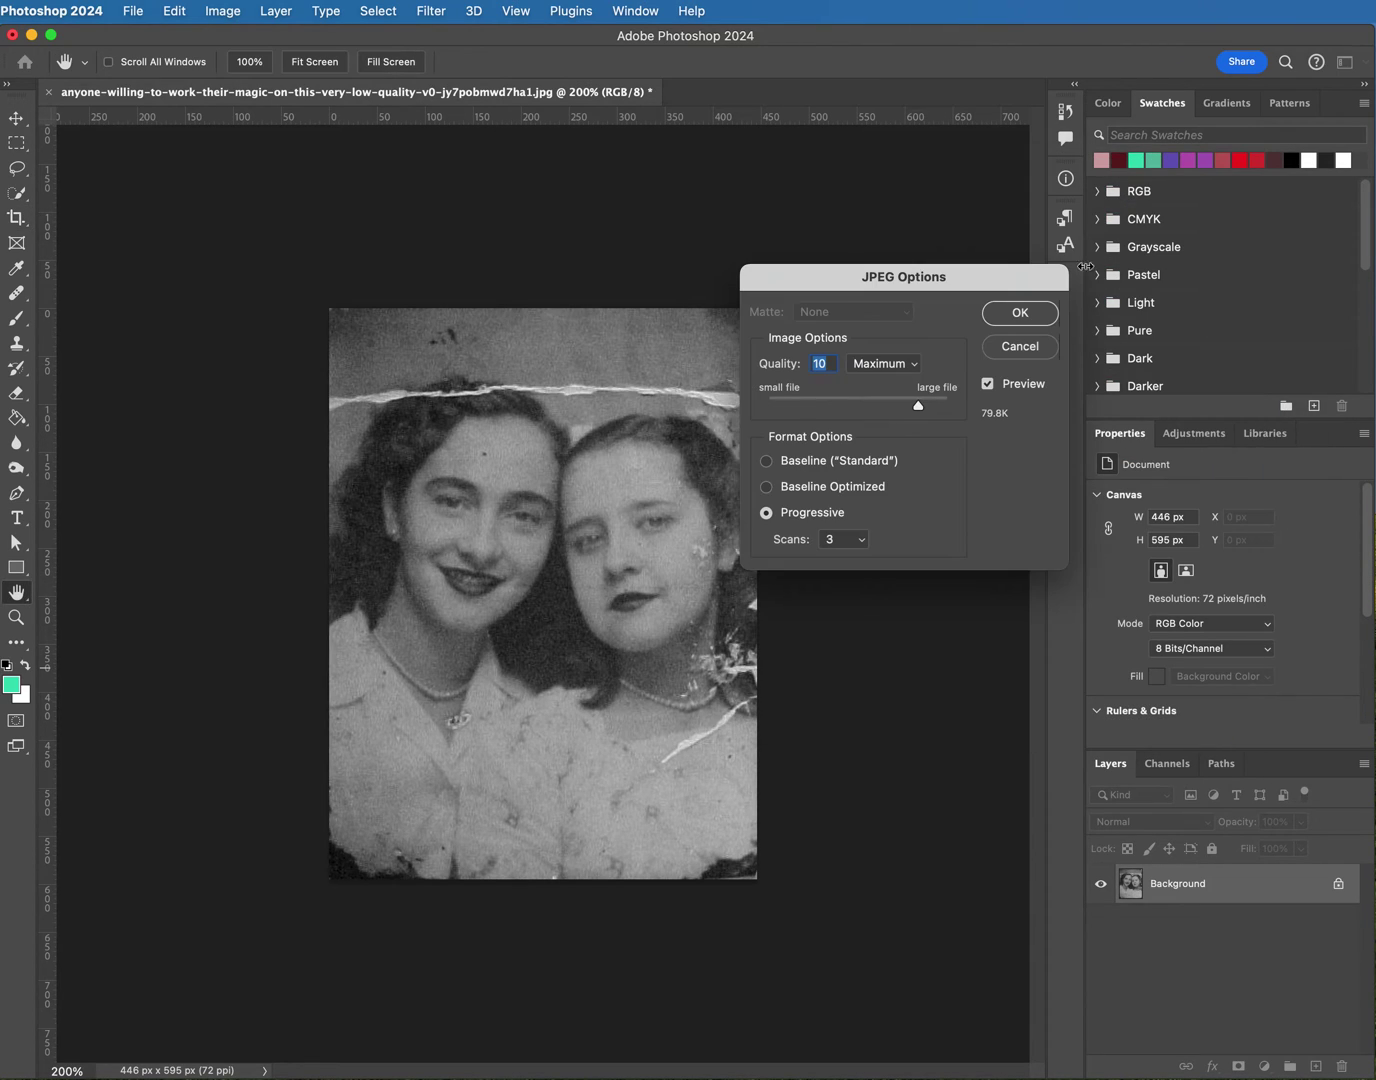
click(1020, 314)
key(c)
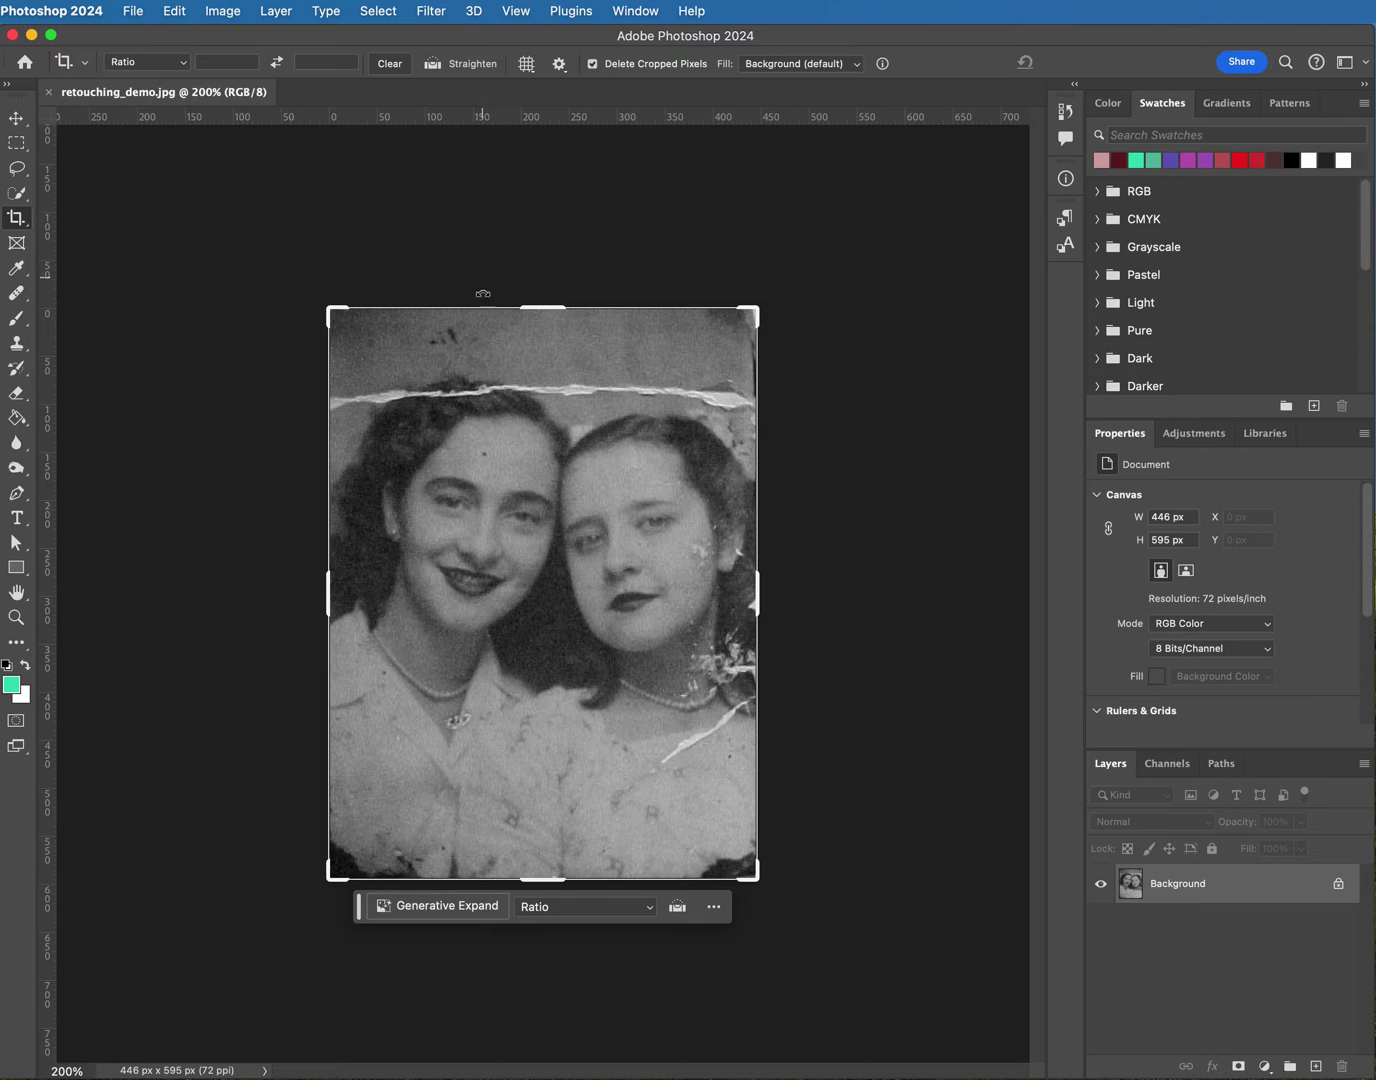
Try the content-aware Spot Healing Brush along the white crease across the right woman's shoulder, and undo the stroke
click(18, 119)
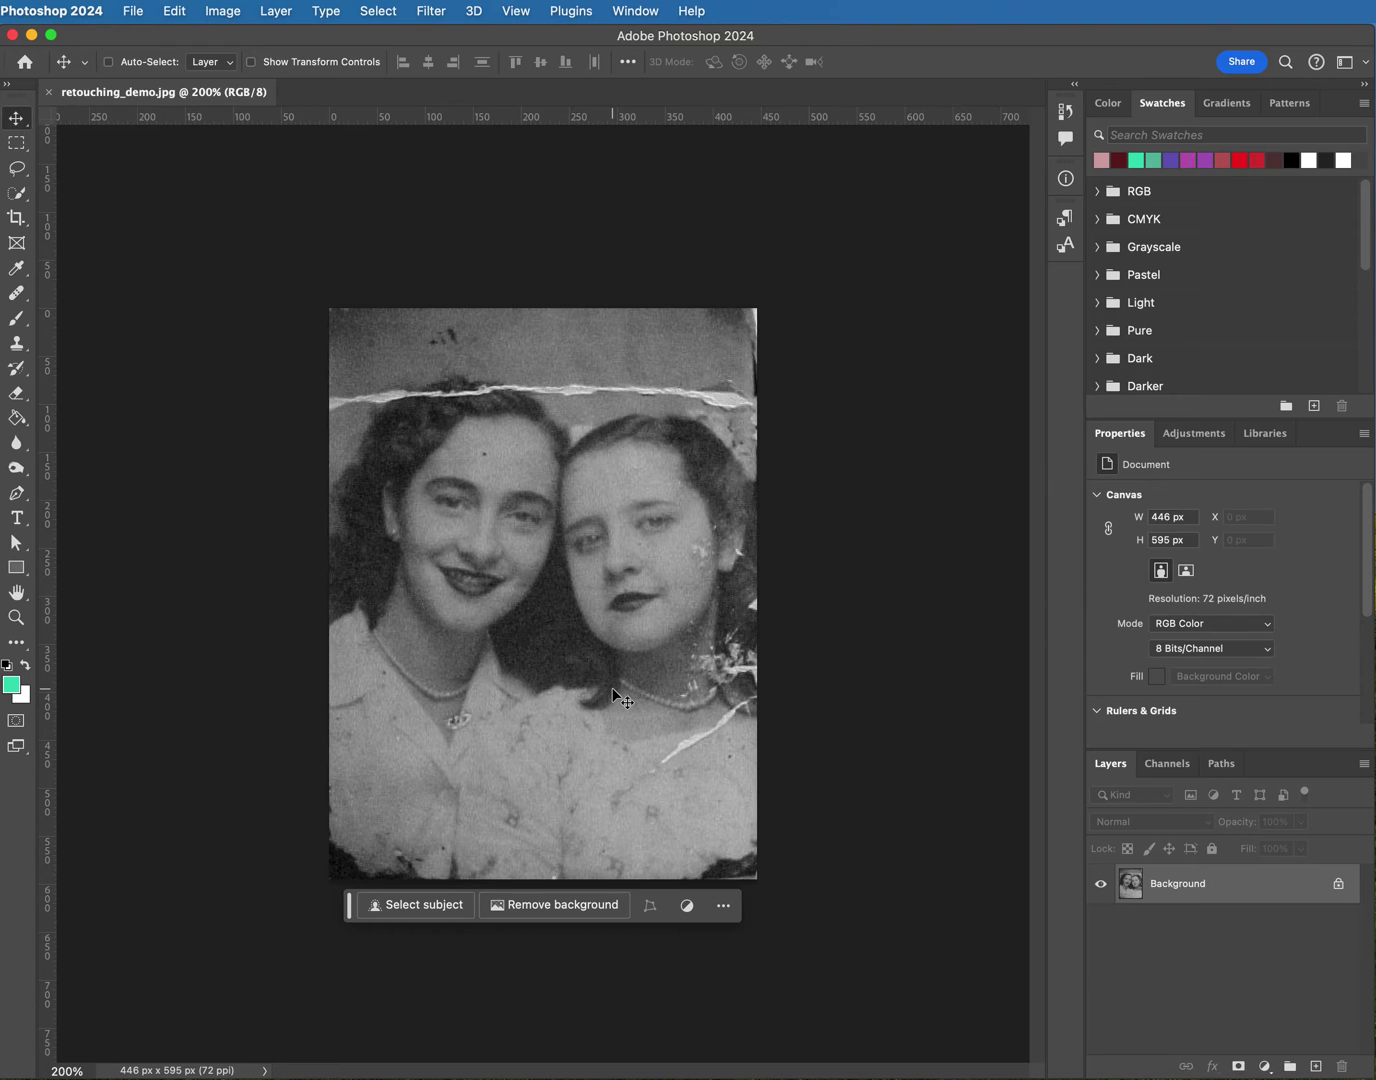
key(super+equal)
key(super+equal)
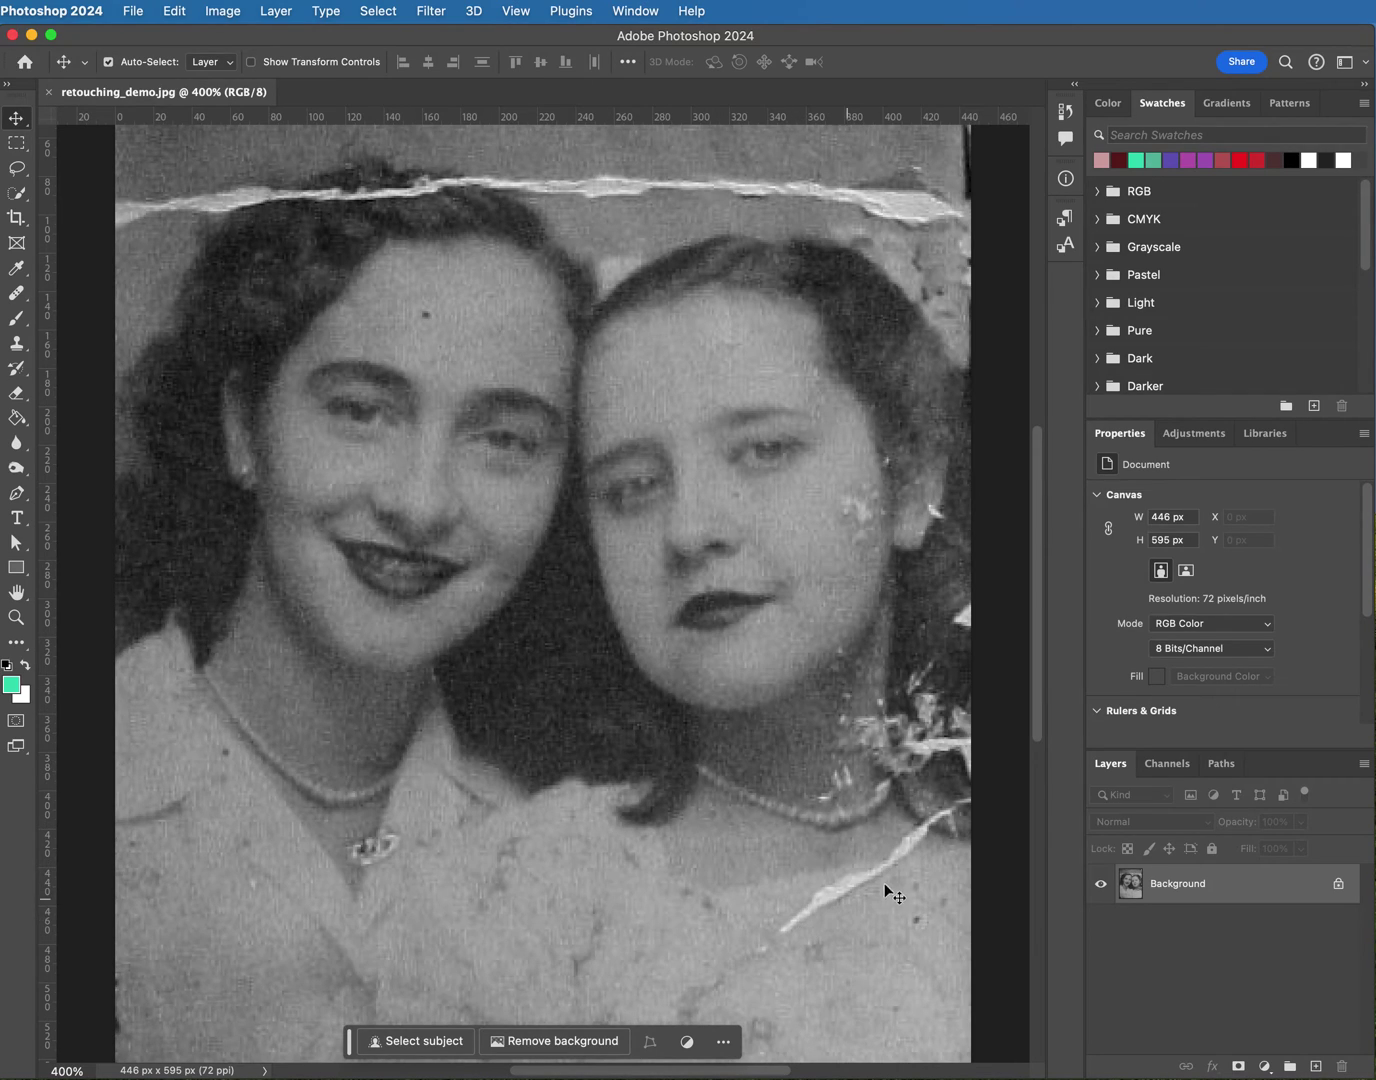
click(21, 297)
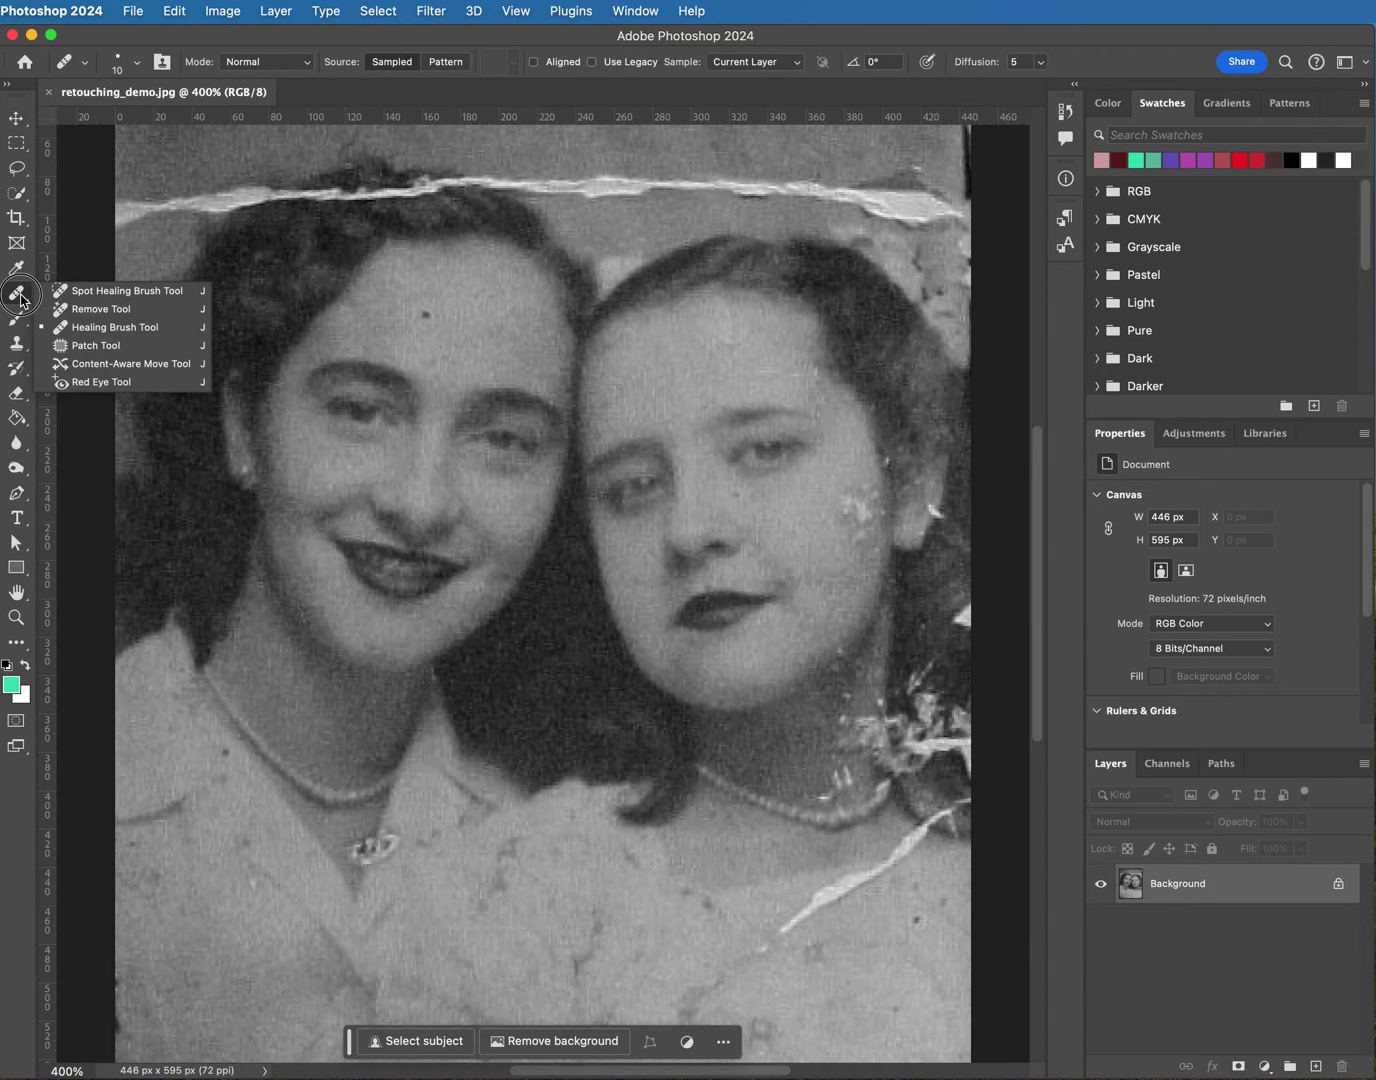
click(127, 291)
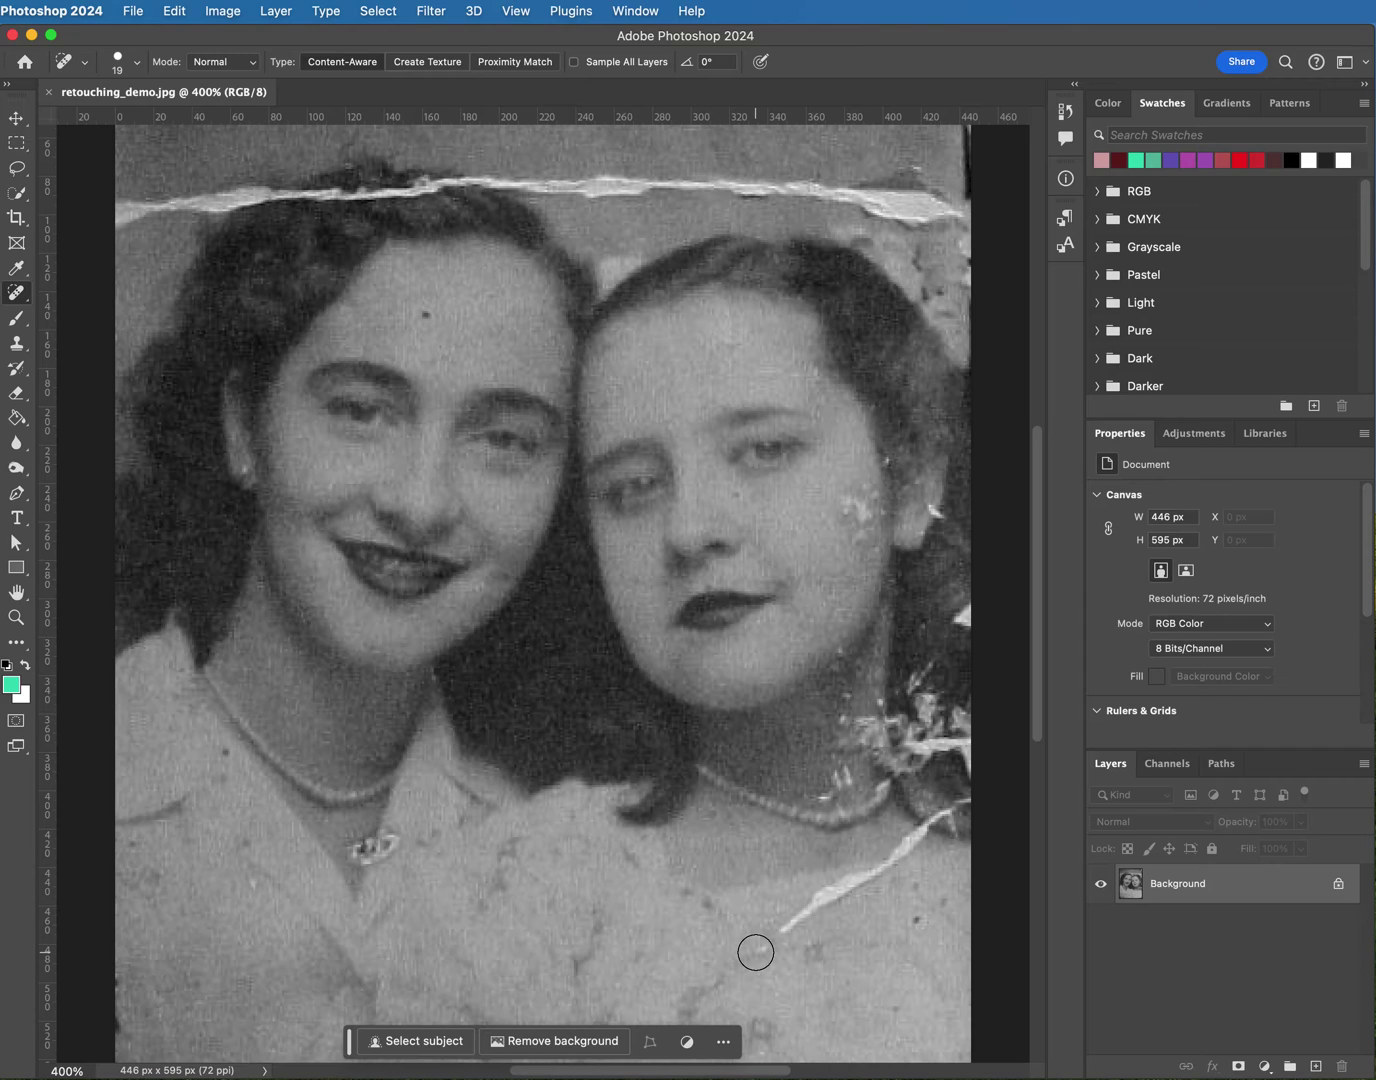
mouse_move(756, 952)
mouse_down()
mouse_move(789, 902)
mouse_move(848, 881)
mouse_move(967, 797)
mouse_up()
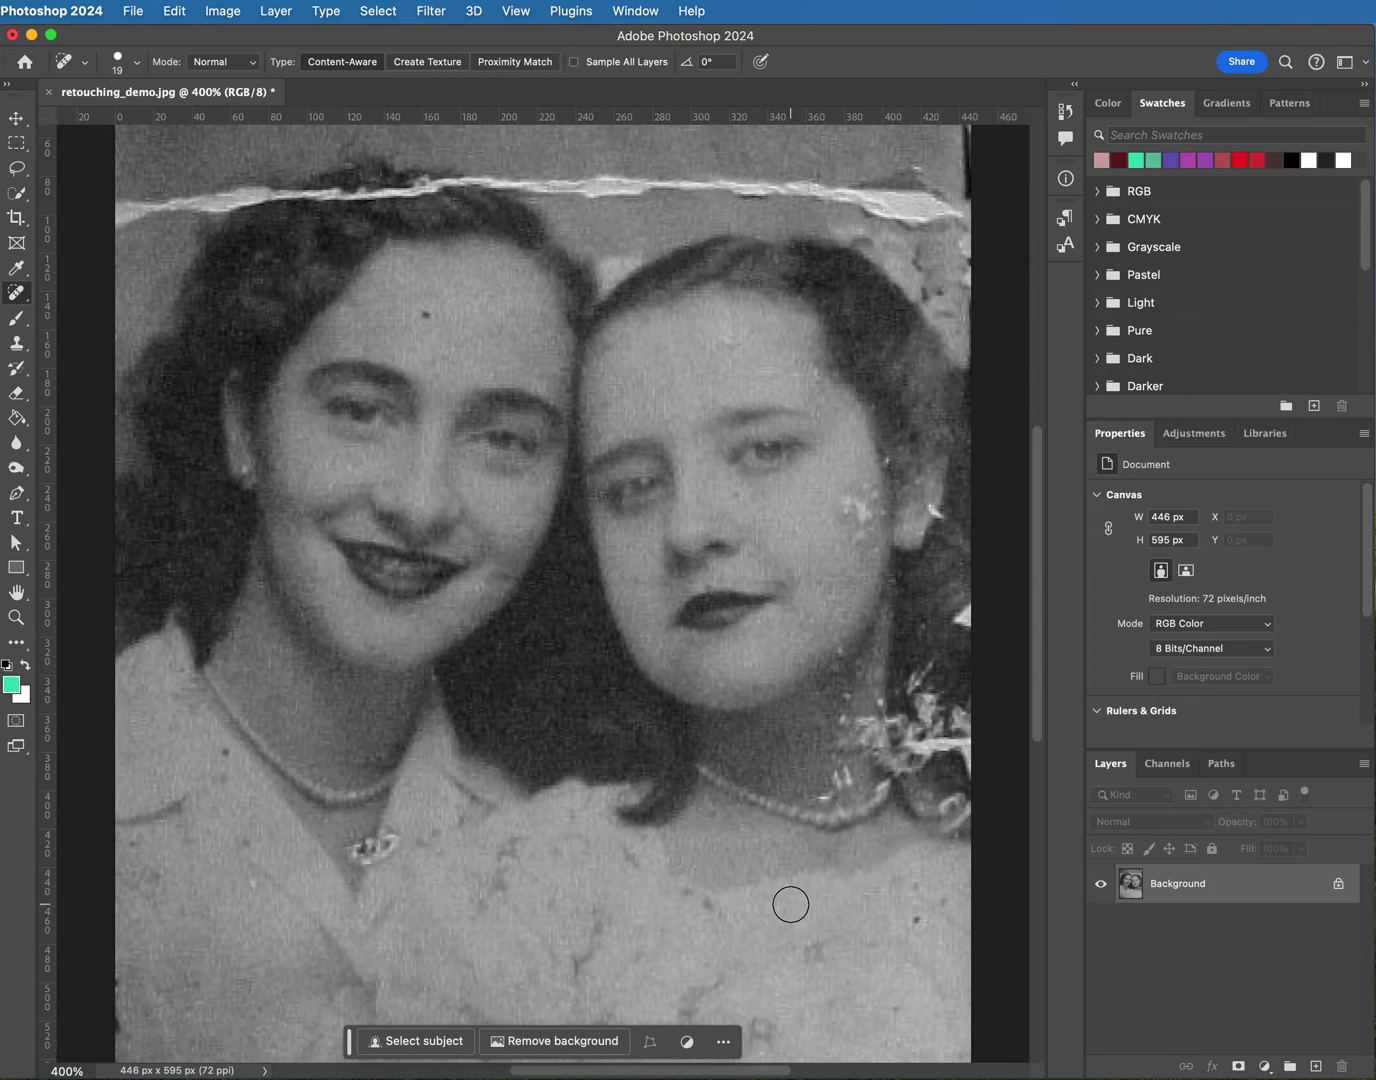
key(super+z)
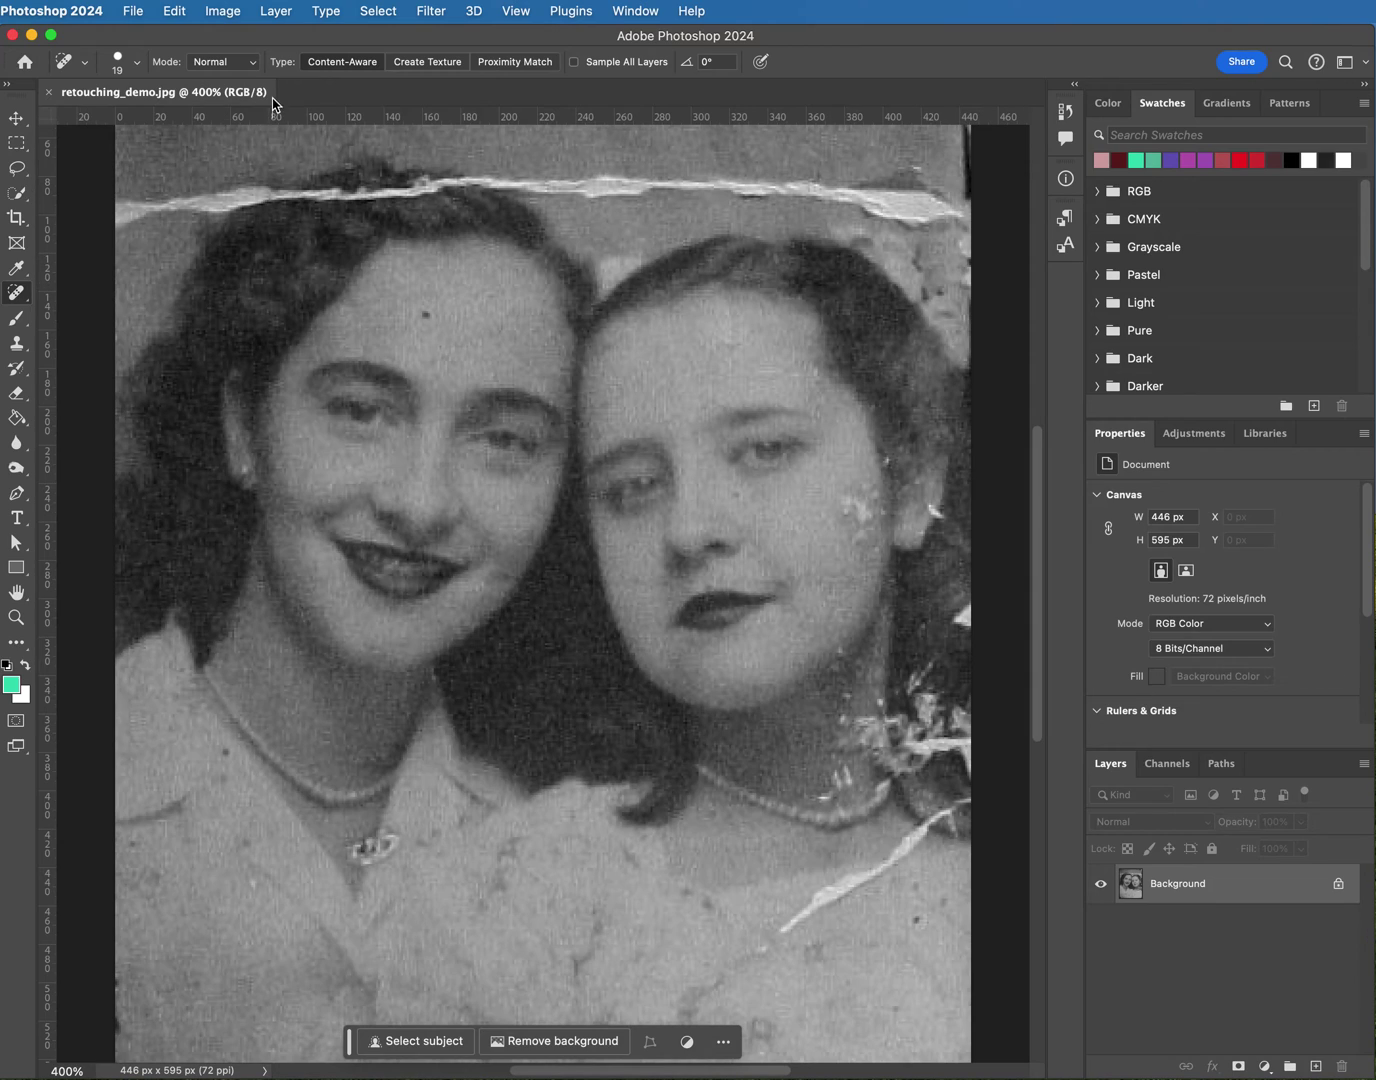
Heal the small speck beyond the shoulder crease's lower end with the Healing Brush, and reduce the brush size to 7
right_click(21, 298)
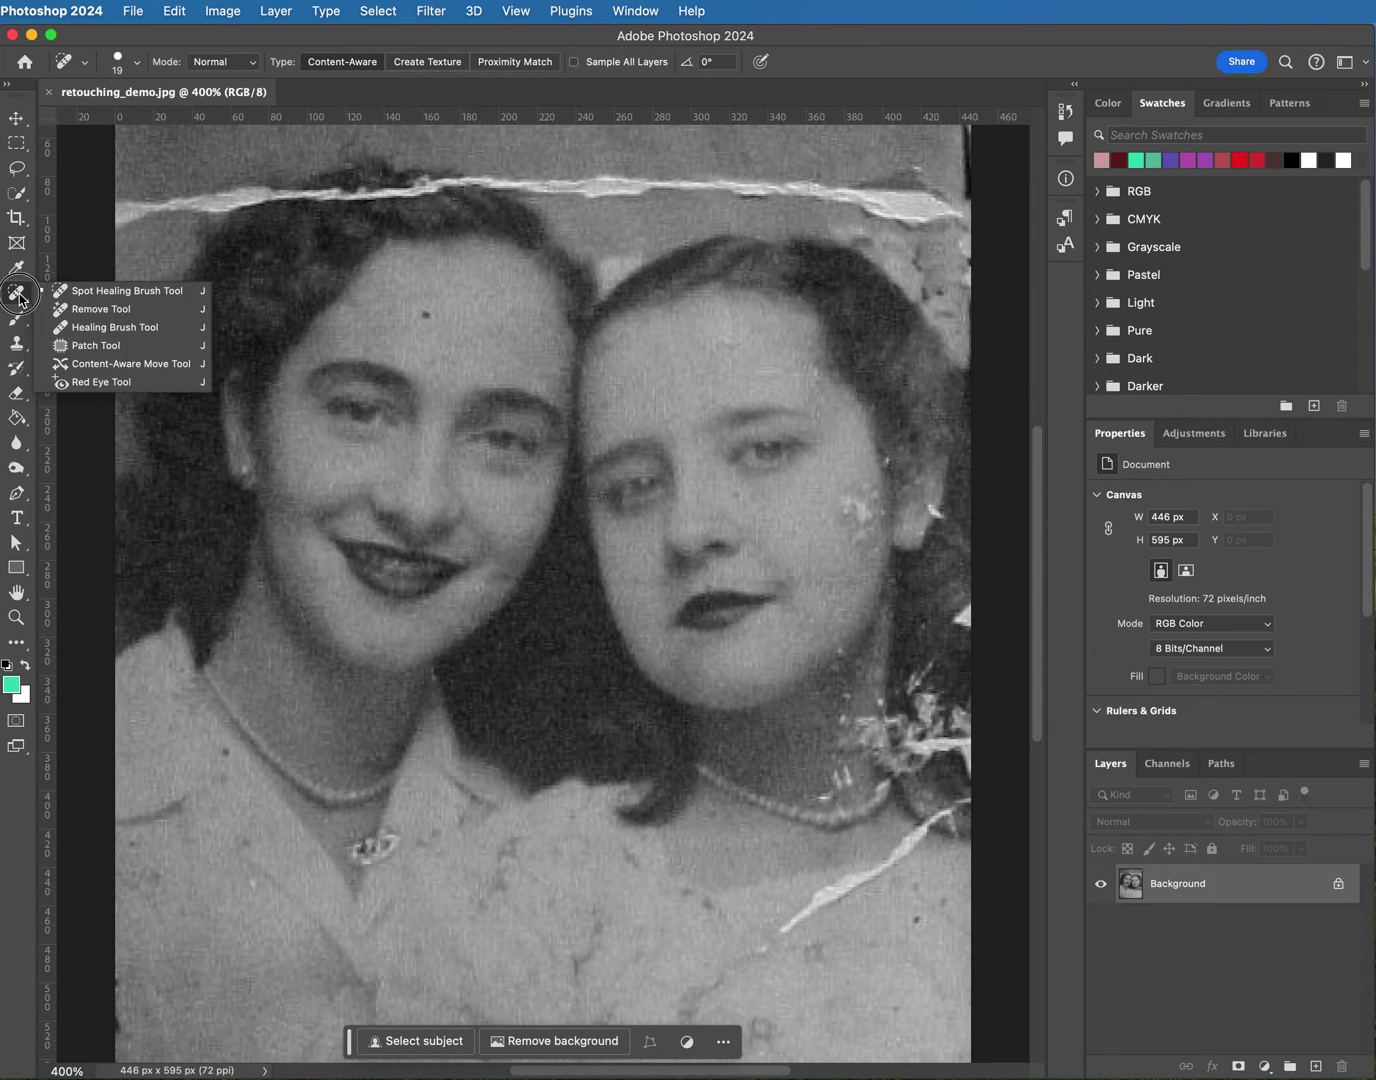
click(137, 336)
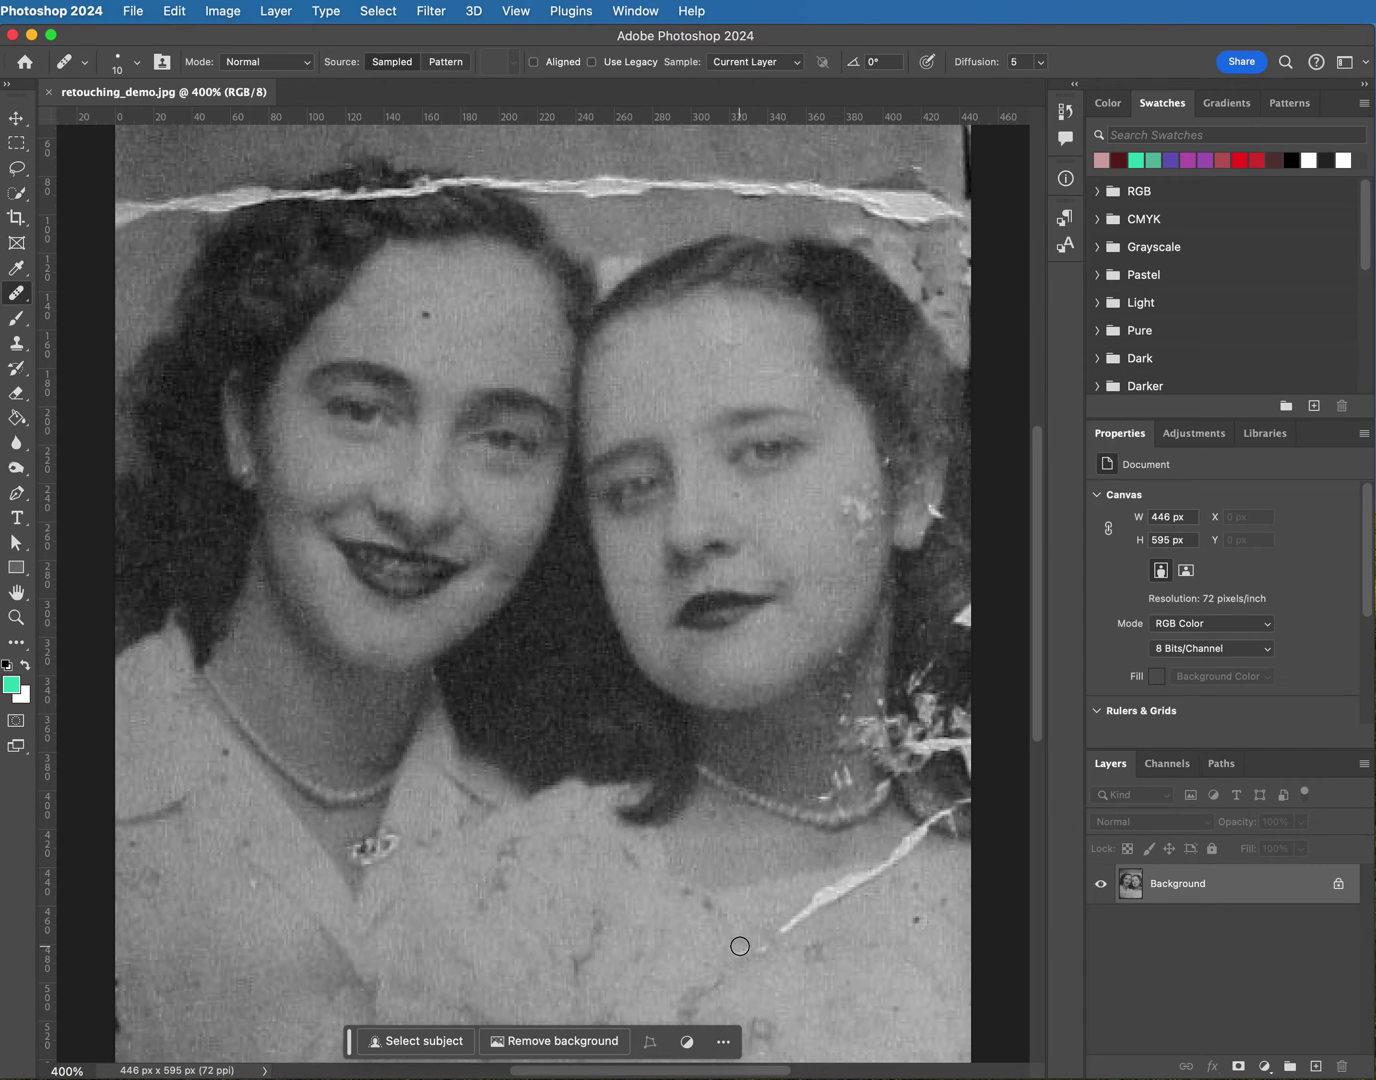
drag(743, 938, 773, 849)
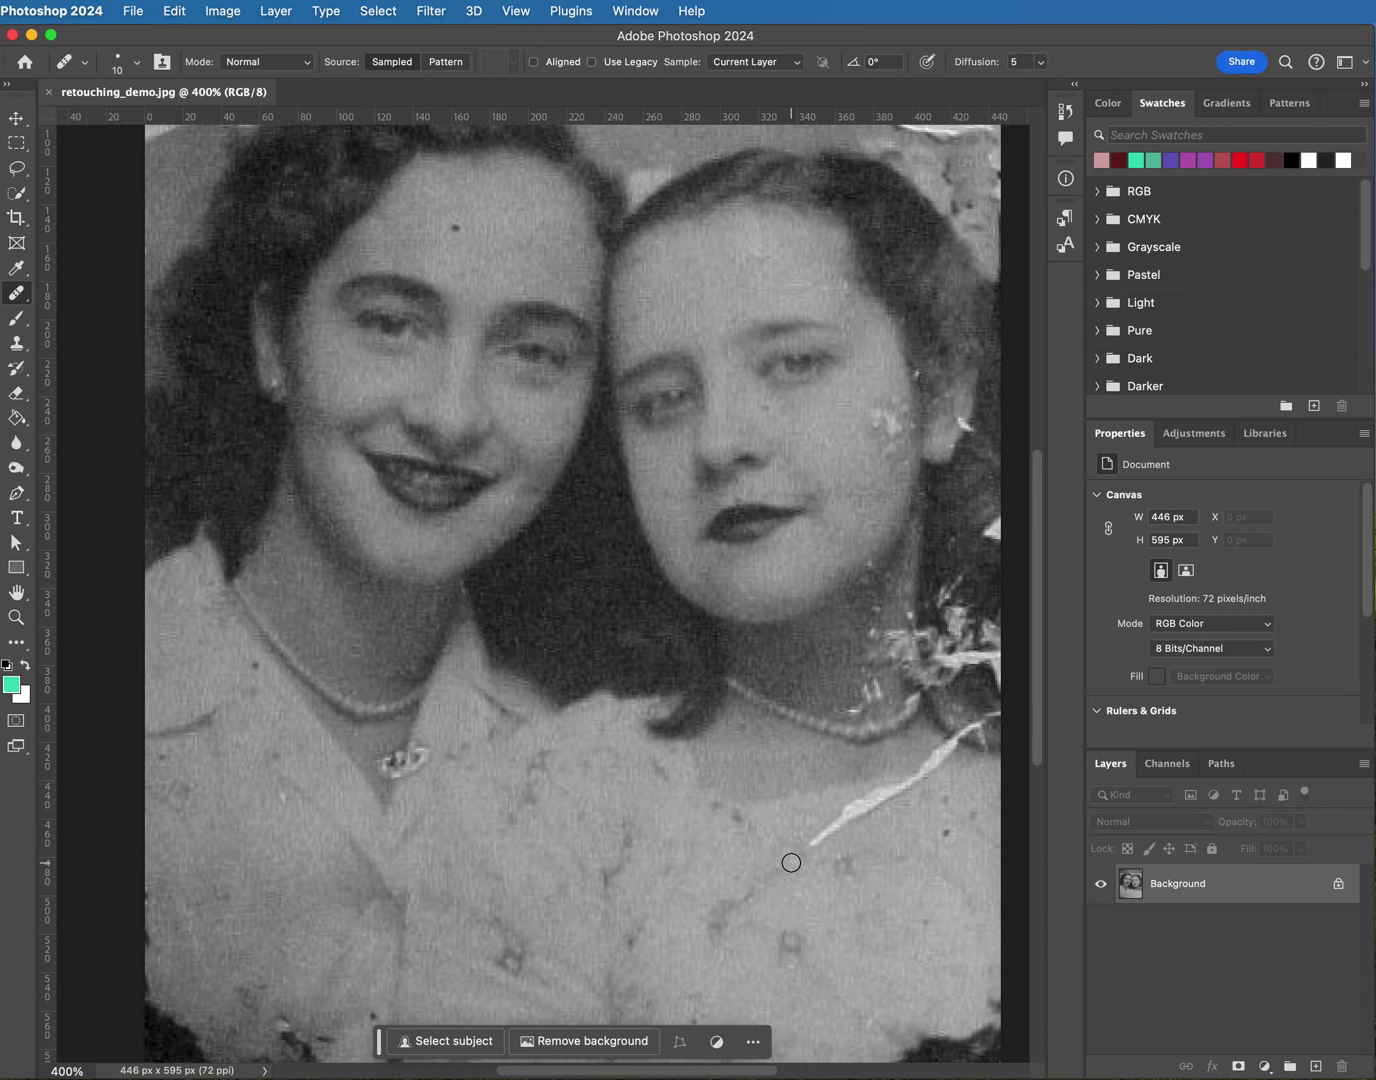
click(791, 864)
alt+click(772, 908)
key(bracketleft)
key(bracketleft)
key(bracketleft)
Heal the lower section of the white shoulder crease in short strokes, sampling clean dress fabric close to each stroke
alt+click(822, 858)
drag(814, 842, 828, 833)
drag(826, 829, 844, 822)
alt+click(836, 842)
drag(839, 813, 859, 802)
alt+click(814, 826)
drag(847, 822, 859, 814)
alt+click(895, 839)
mouse_move(865, 811)
mouse_down()
mouse_move(890, 797)
mouse_move(848, 814)
mouse_move(869, 795)
mouse_up()
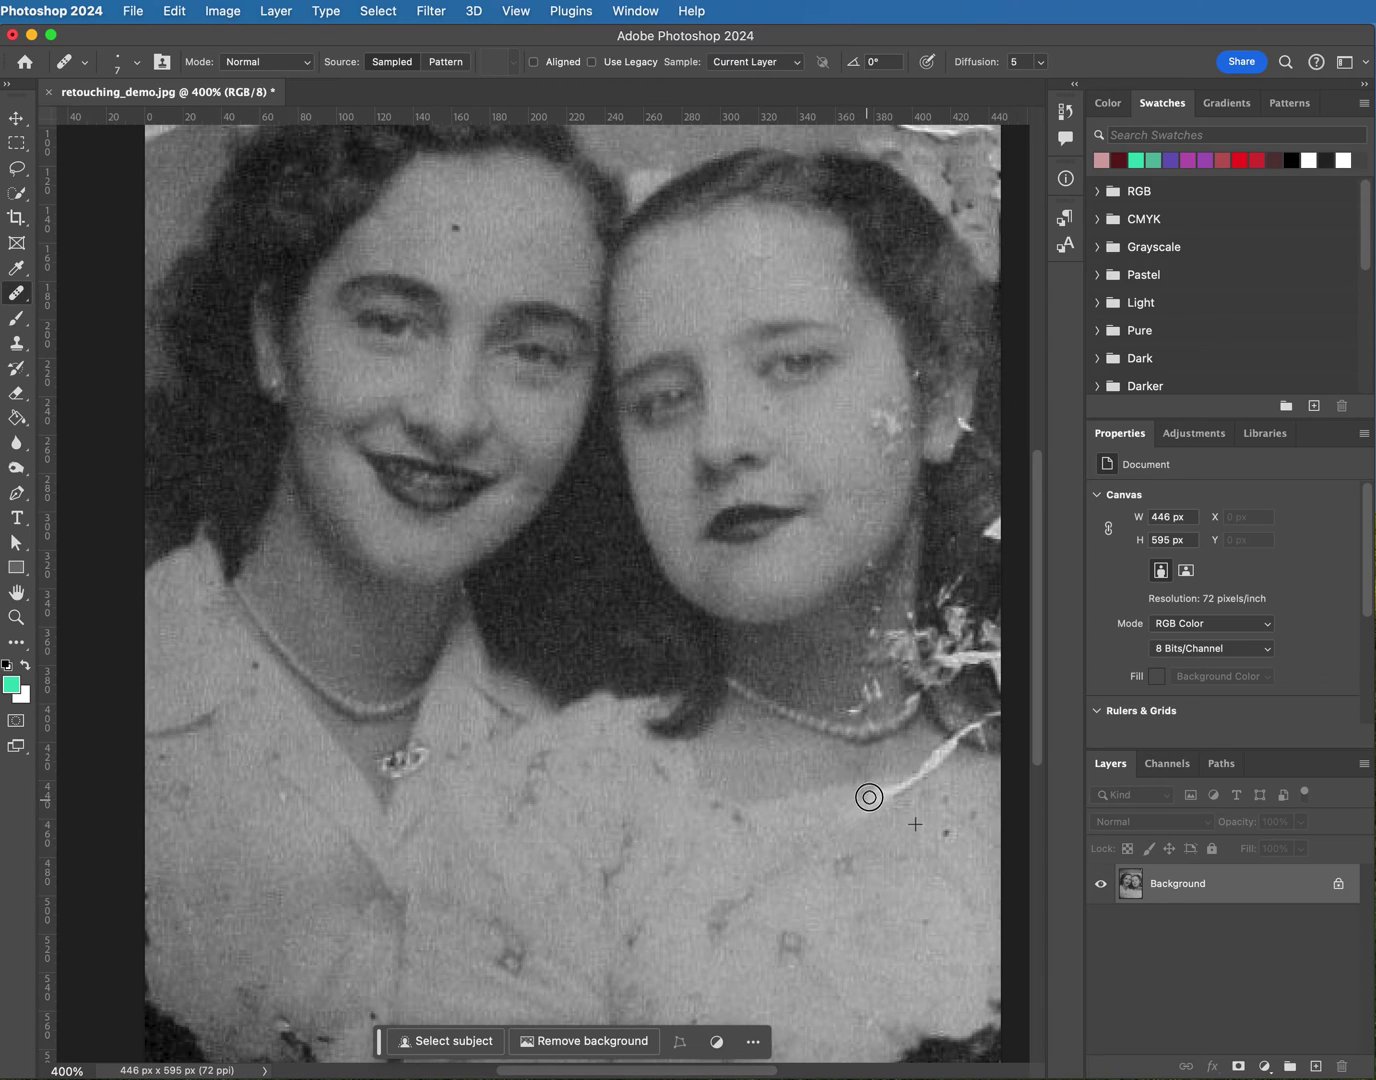
Heal the middle section of the shoulder crease up to the neckline, resampling nearby fabric and neckline texture
alt+click(895, 844)
drag(864, 815, 895, 799)
alt+click(892, 805)
mouse_move(868, 799)
mouse_down()
mouse_move(903, 781)
mouse_move(861, 810)
mouse_move(930, 777)
mouse_up()
alt+click(824, 810)
mouse_move(852, 810)
mouse_down()
mouse_move(881, 808)
mouse_move(835, 809)
mouse_move(884, 805)
mouse_up()
alt+click(874, 795)
drag(883, 800, 868, 810)
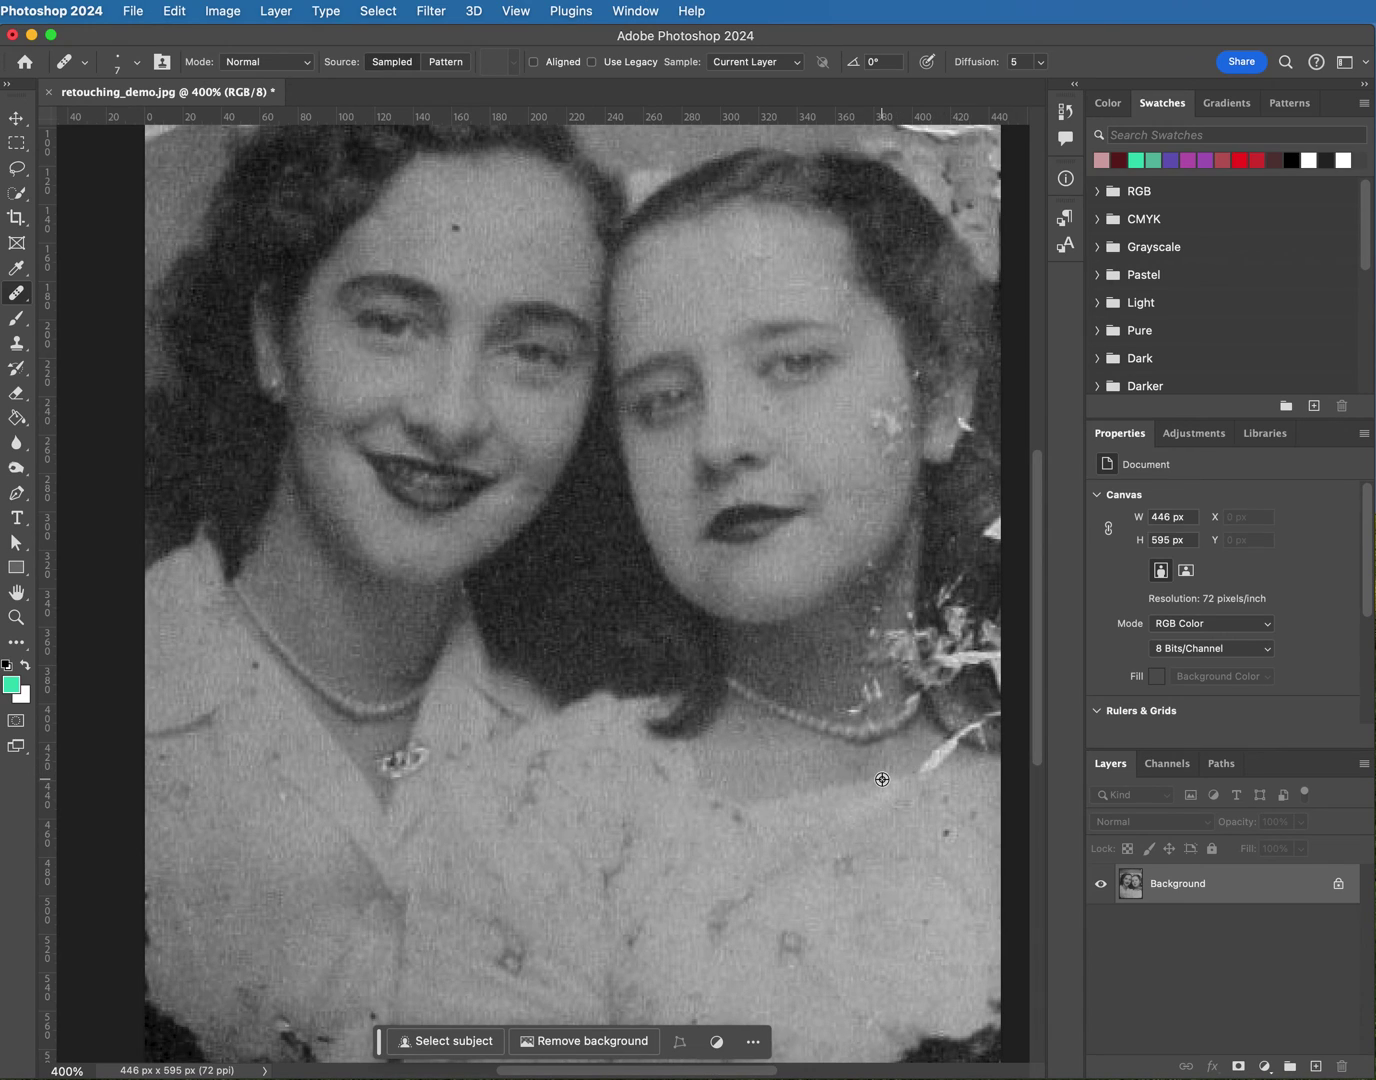
Enlarge the Healing Brush, sample clean skin above the neckline, and heal the crease where it crosses toward the chest
alt+click(882, 780)
key(bracketright)
key(bracketright)
key(bracketright)
key(bracketright)
key(bracketleft)
key(bracketright)
key(alt)
alt+click(911, 769)
drag(910, 774, 957, 767)
Reduce the brush size to 8 and heal the crease's upper section using skin sampled from the right woman's chest
alt+click(896, 761)
key(bracketleft)
key(bracketleft)
key(bracketleft)
alt+click(797, 773)
mouse_move(927, 755)
mouse_down()
mouse_move(953, 753)
mouse_move(941, 740)
mouse_move(961, 748)
mouse_up()
Examine the whole photo at several magnifications to check how the healed shoulder crease blends in
key(ctrl+minus)
key(ctrl+minus)
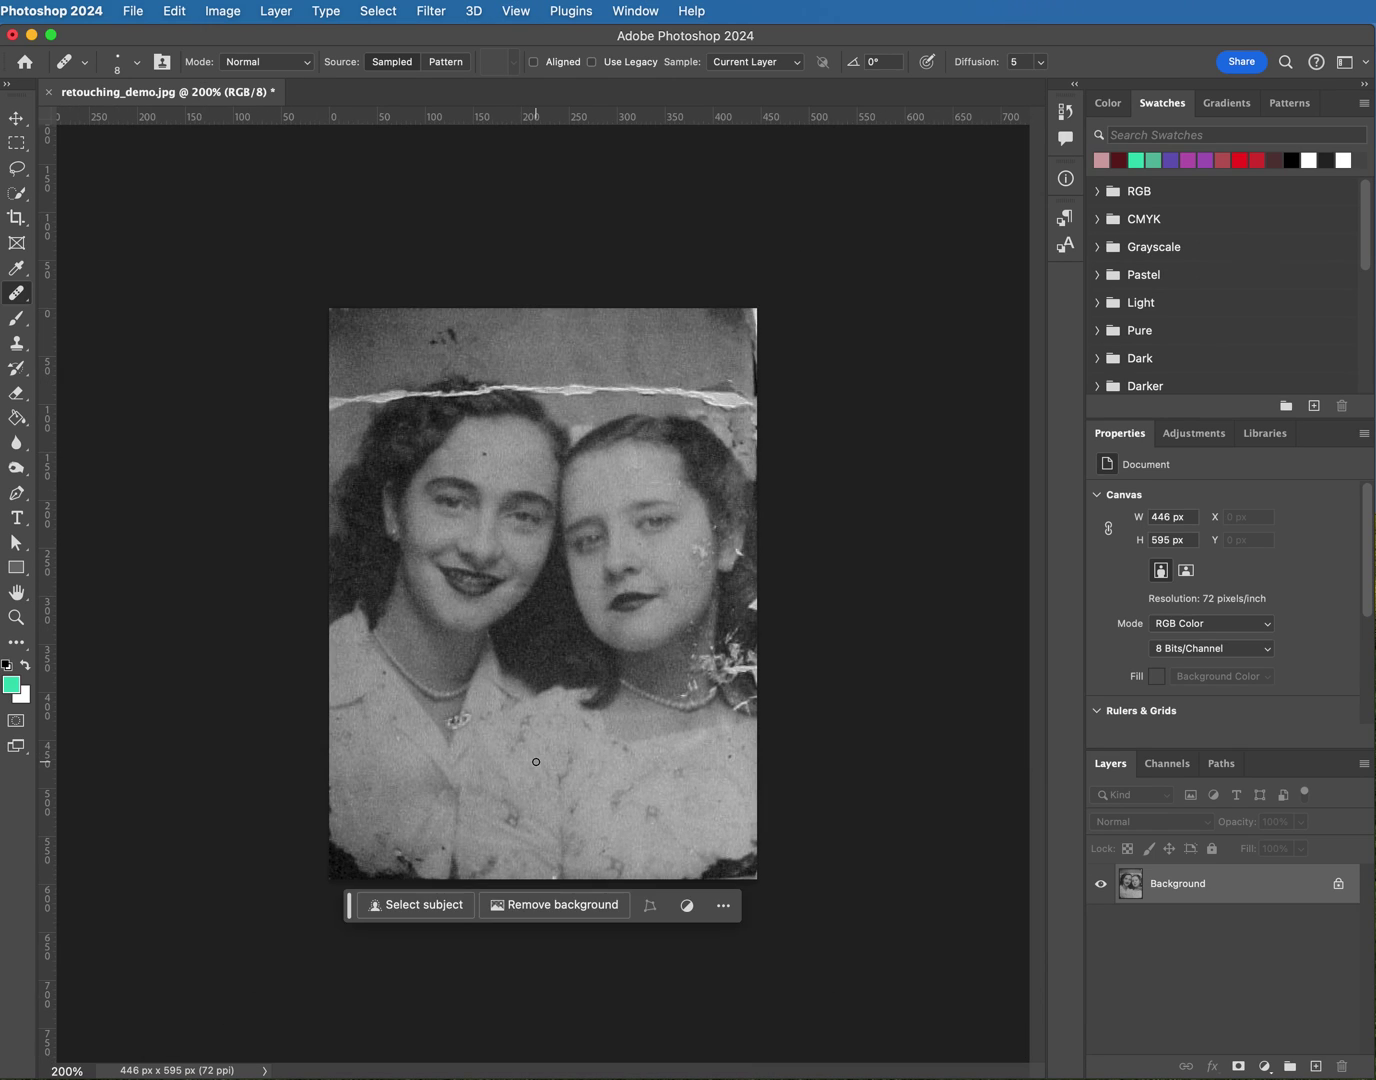
key(ctrl+minus)
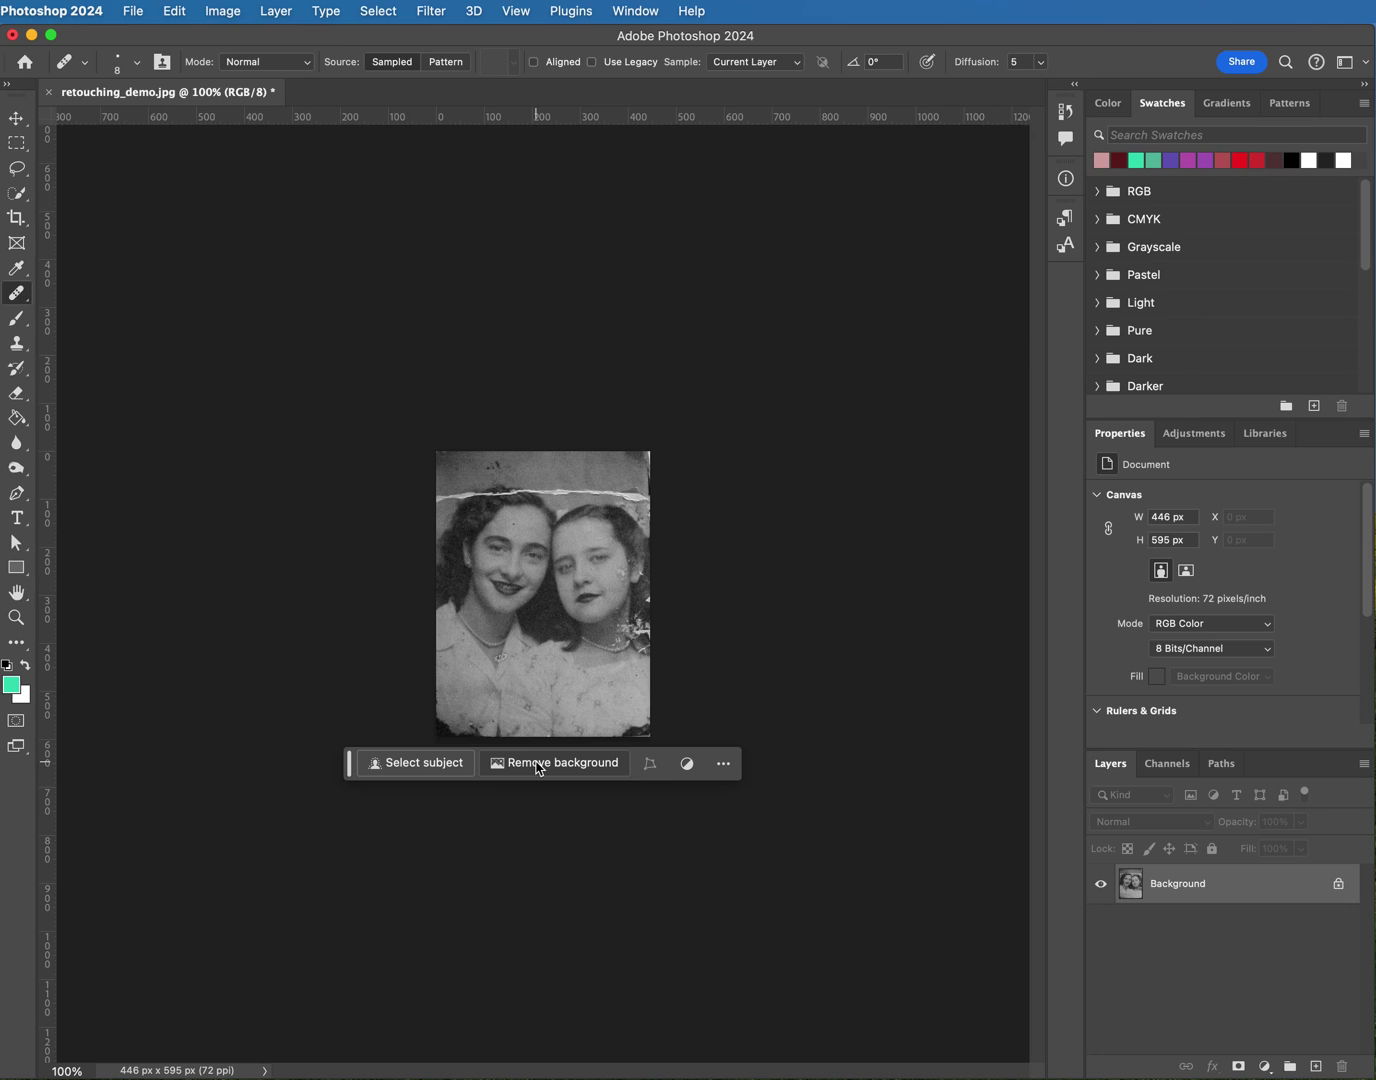
key(ctrl+plus)
key(ctrl+minus)
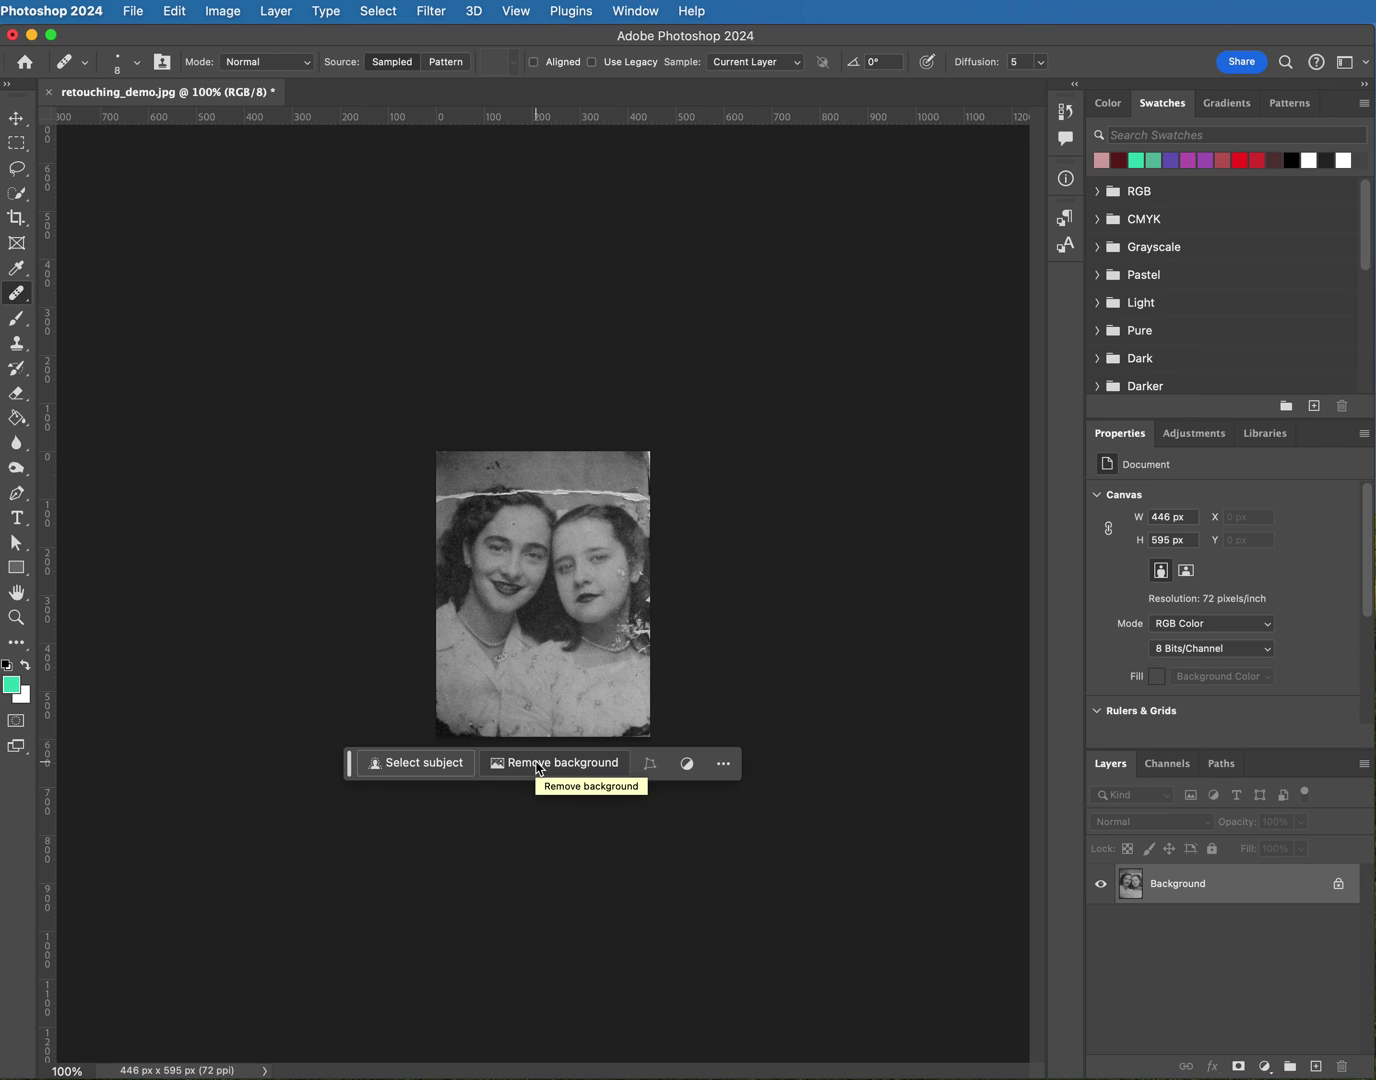
key(ctrl+plus)
key(ctrl+plus)
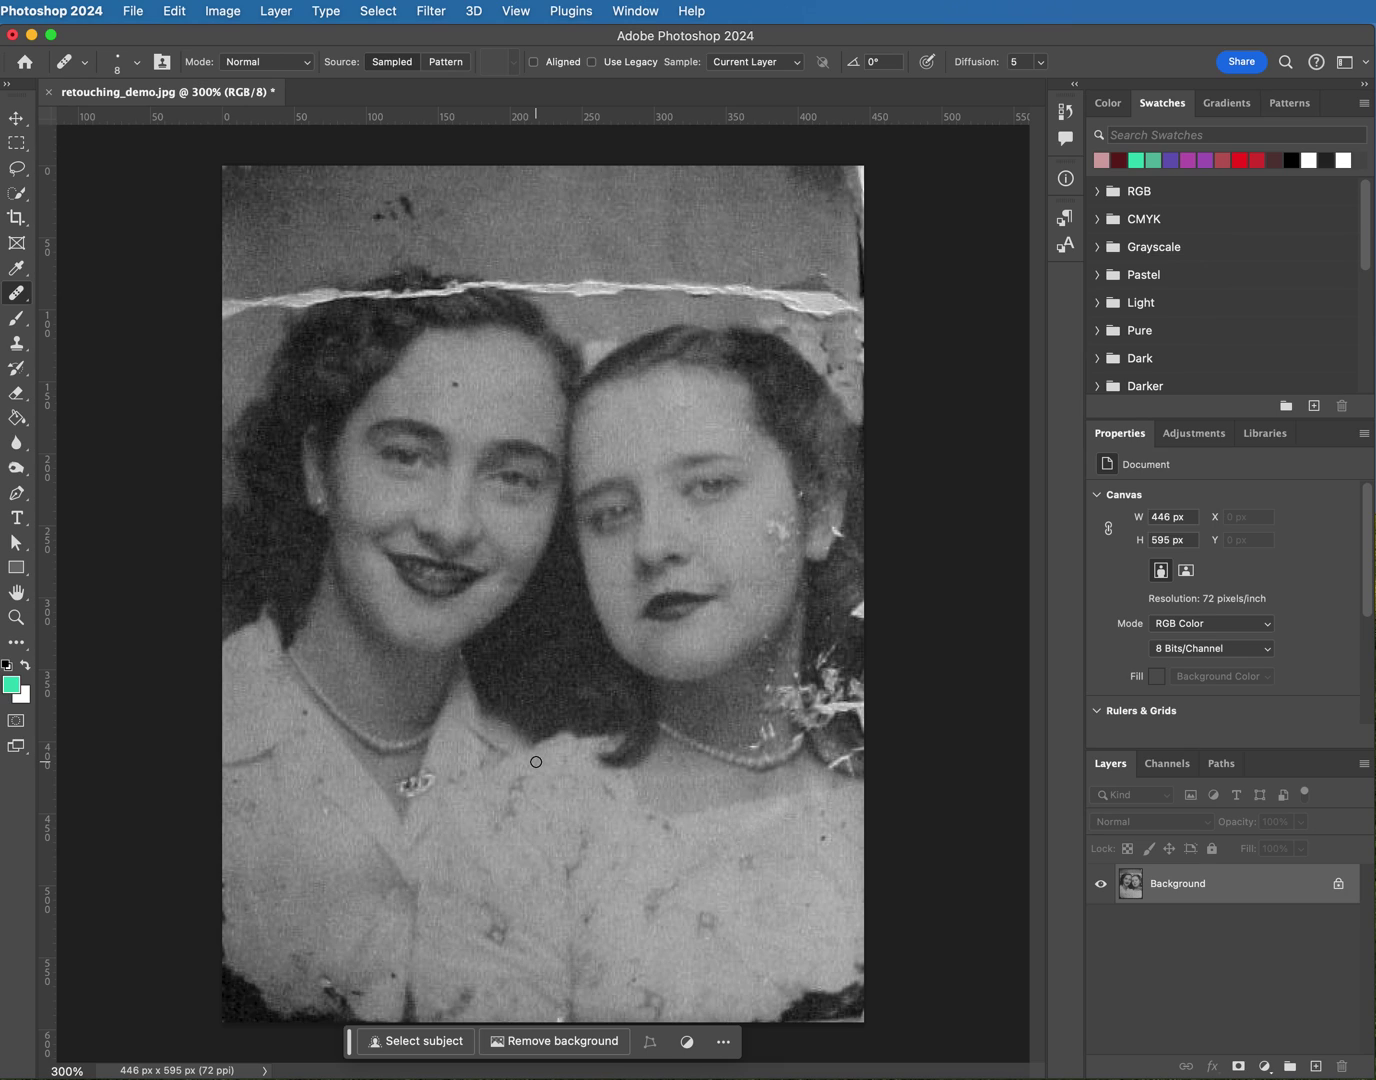
Dab the Healing Brush on the dark hair along the right side of the right woman's head
click(799, 380)
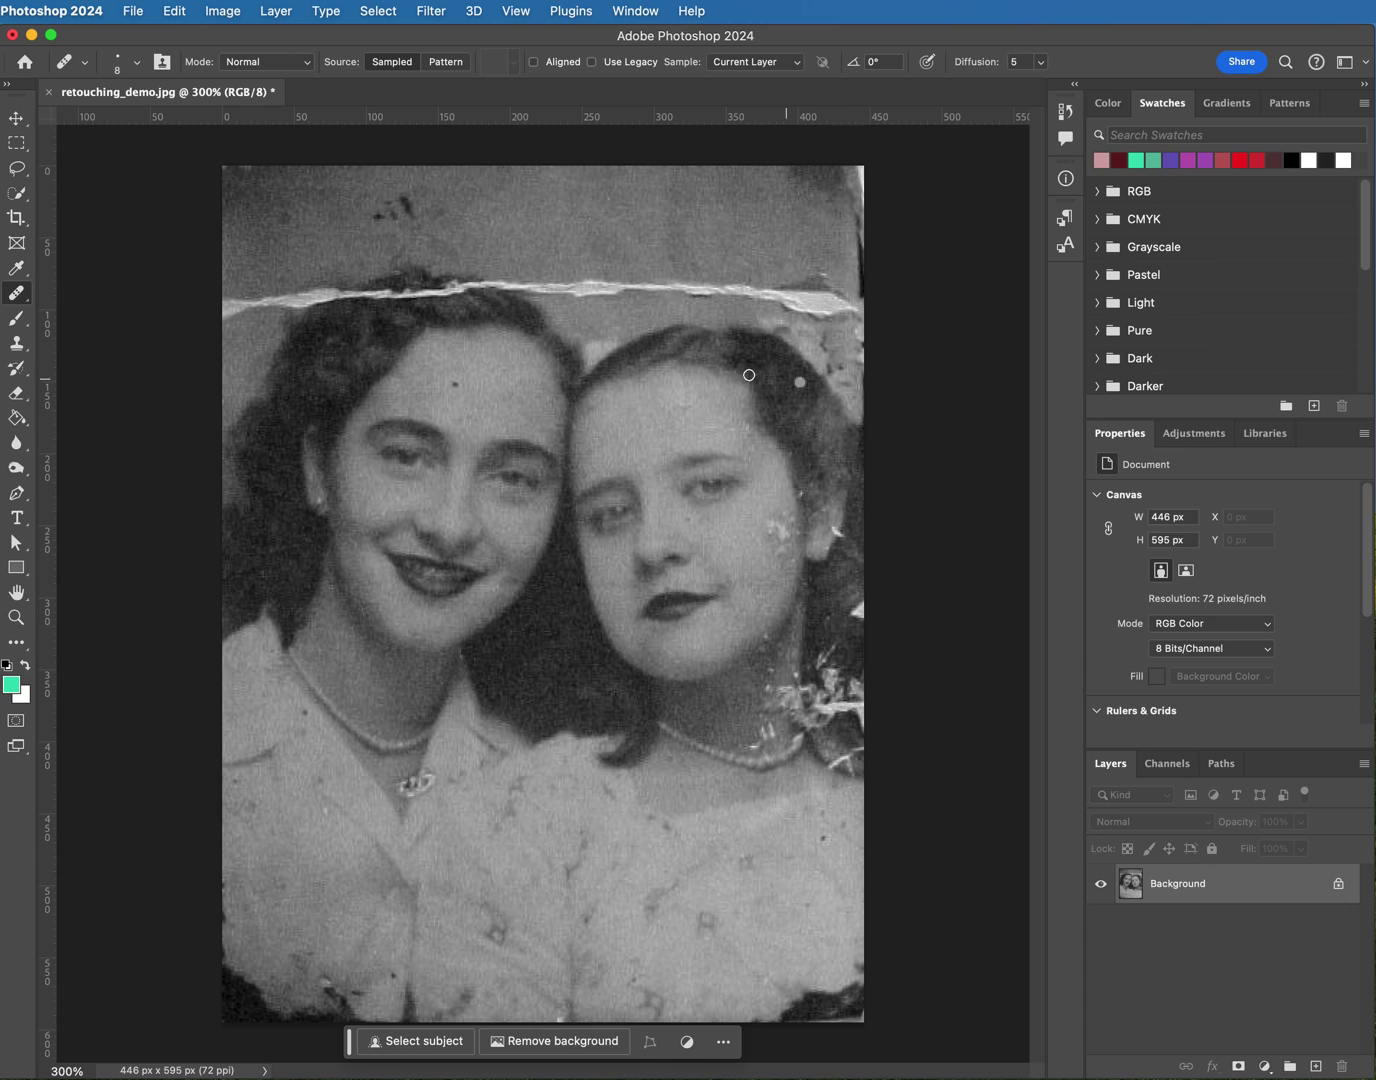